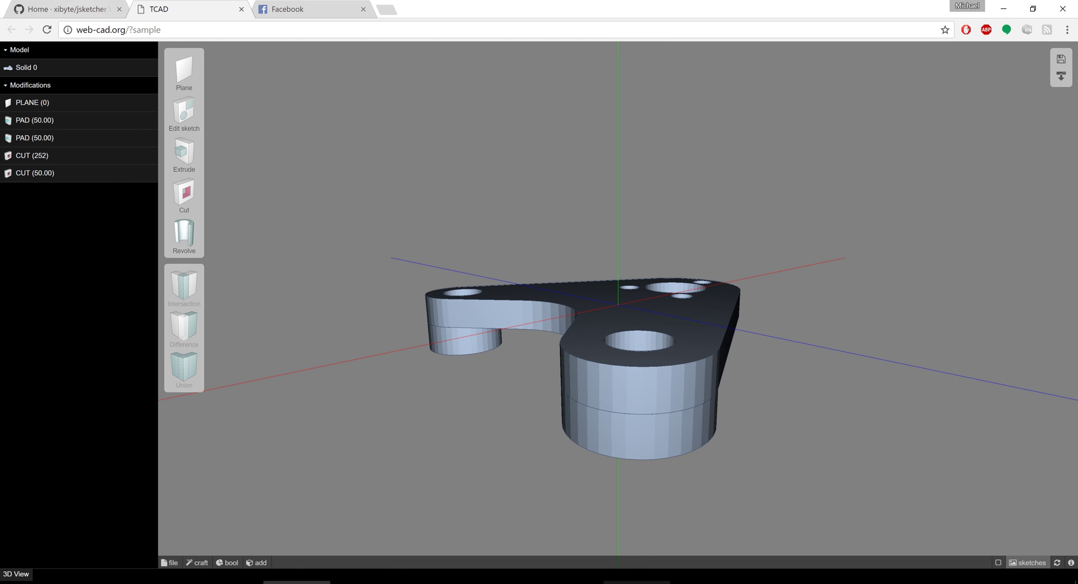
# - Go from the wiki tab to the jsketcher repository and launch its Live Sample Demo from the README
pyautogui.click(79, 9)
pyautogui.scroll(3, 436, 179)
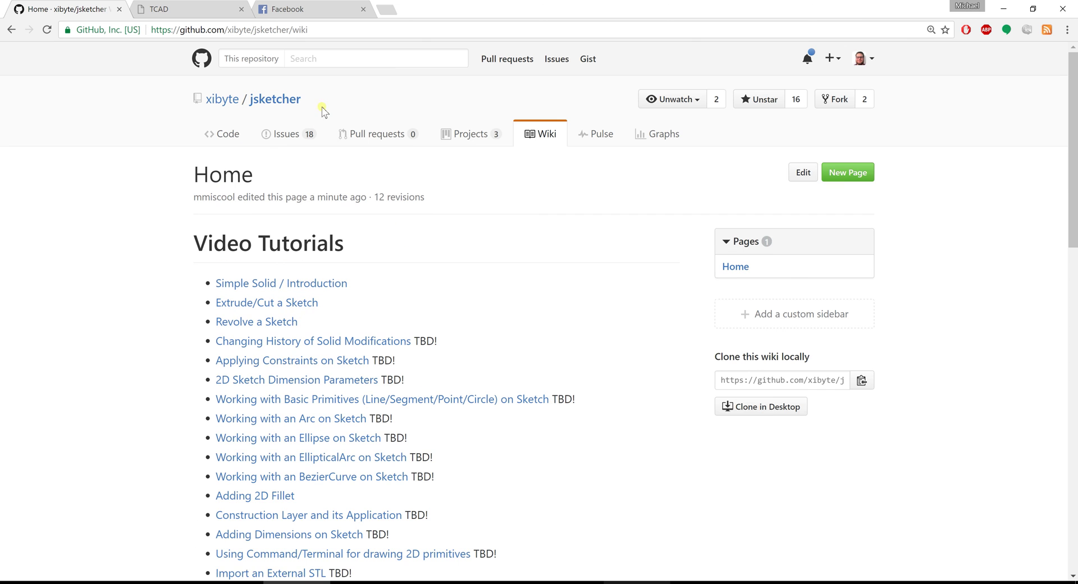
pyautogui.click(279, 100)
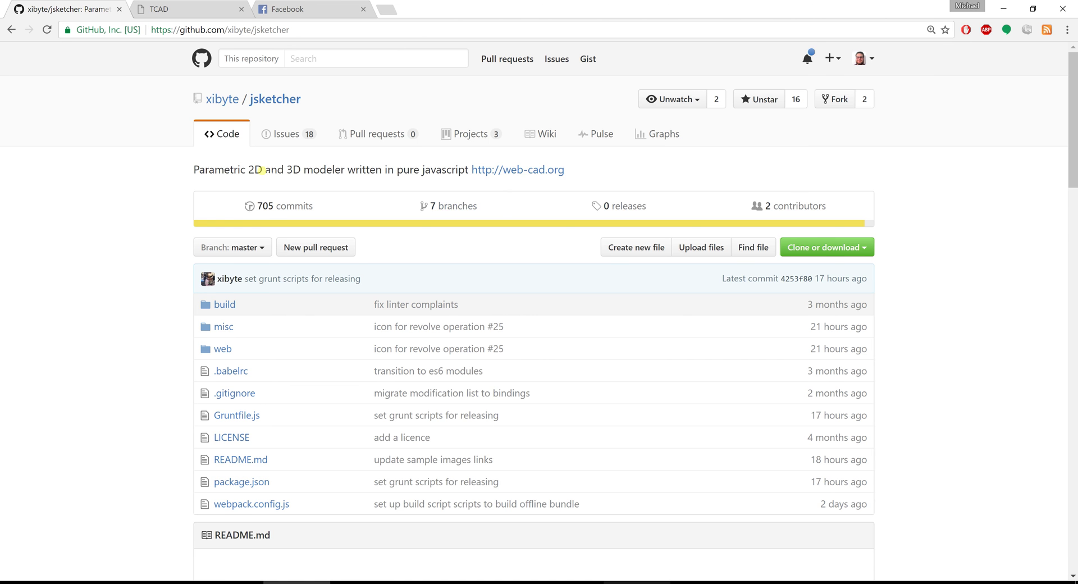
pyautogui.scroll(-5, 266, 176)
pyautogui.scroll(-3, 265, 208)
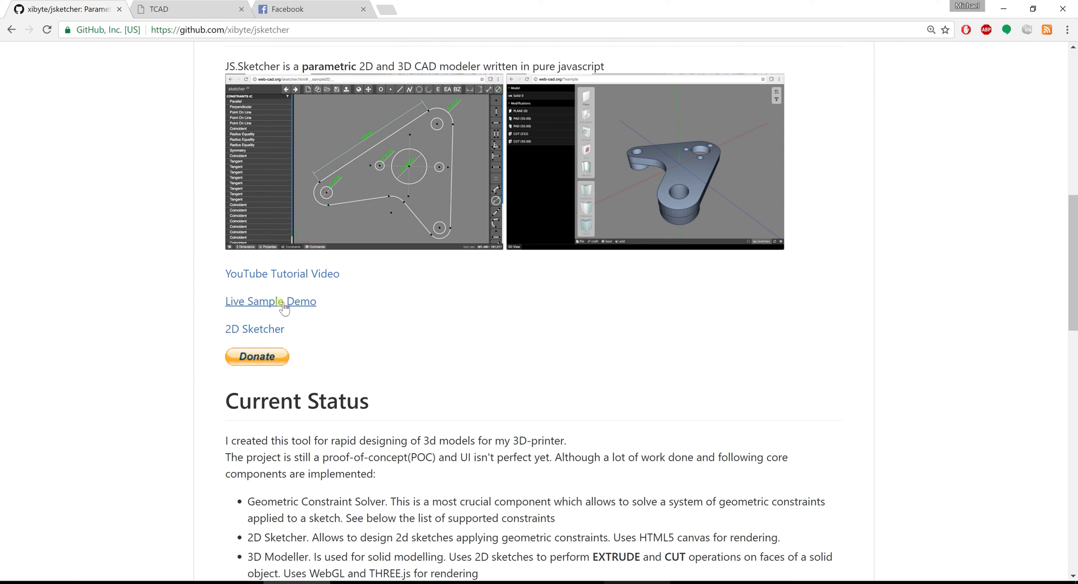
pyautogui.click(280, 302)
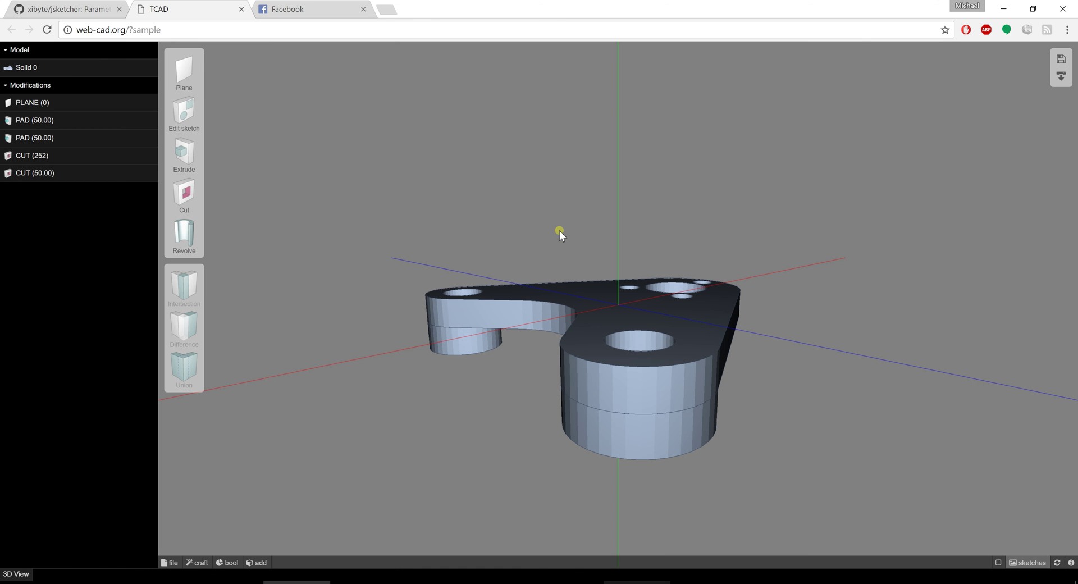
# - Orbit the sample bracket to view it from below
pyautogui.moveTo(559, 308); pyautogui.dragTo(600, 331)
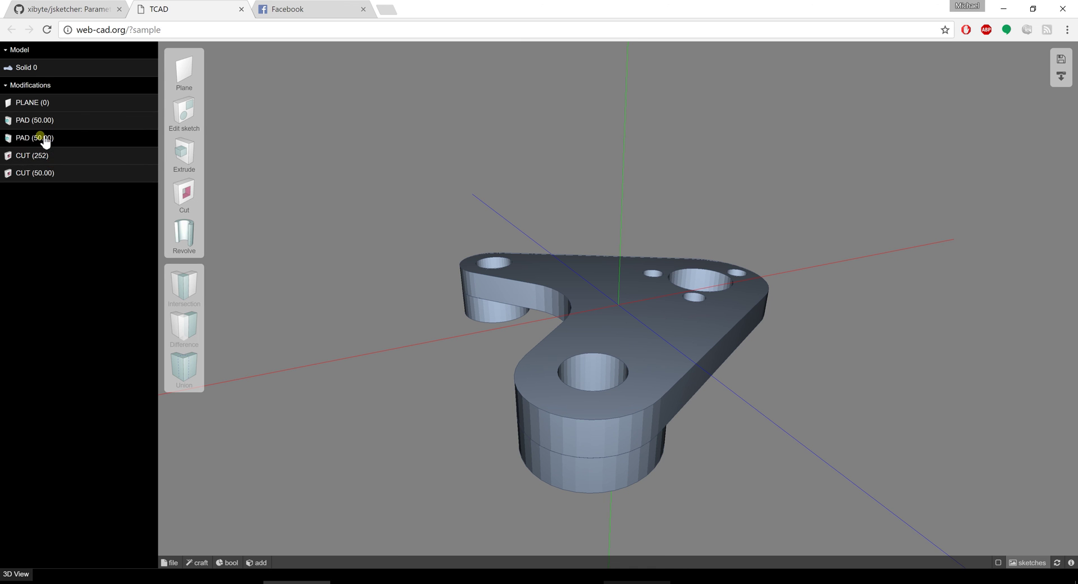
# - Change CUT (50.00) Depth to 25 in Cut Options and confirm, viewing the model from above
pyautogui.click(45, 174)
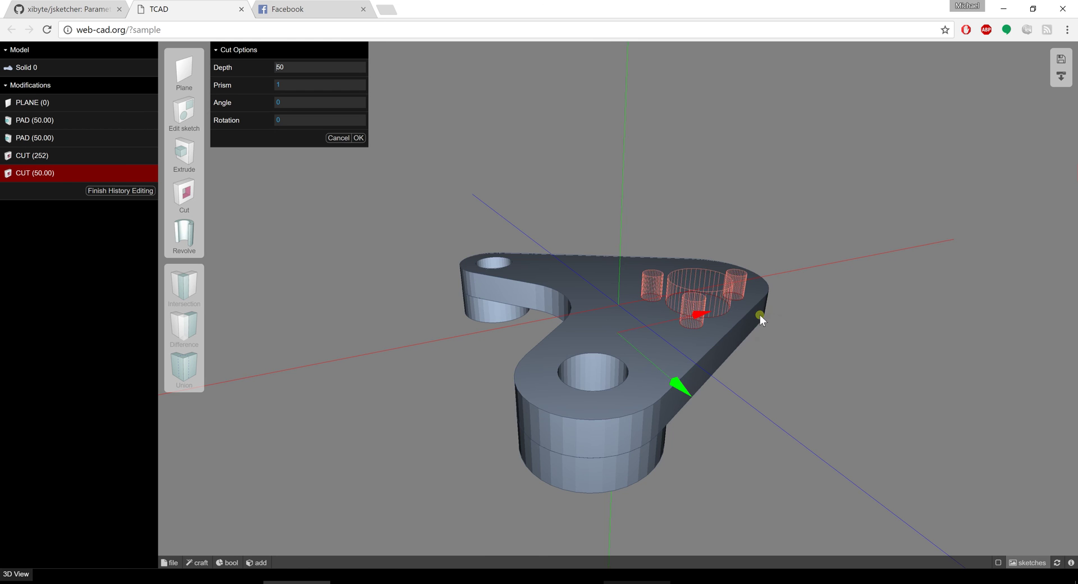
pyautogui.moveTo(760, 315)
pyautogui.mouseDown()
pyautogui.moveTo(706, 333)
pyautogui.moveTo(673, 234)
pyautogui.moveTo(663, 138)
pyautogui.moveTo(668, 232)
pyautogui.moveTo(652, 359)
pyautogui.moveTo(691, 332)
pyautogui.moveTo(650, 331)
pyautogui.moveTo(642, 342)
pyautogui.mouseUp()
pyautogui.click(320, 67)
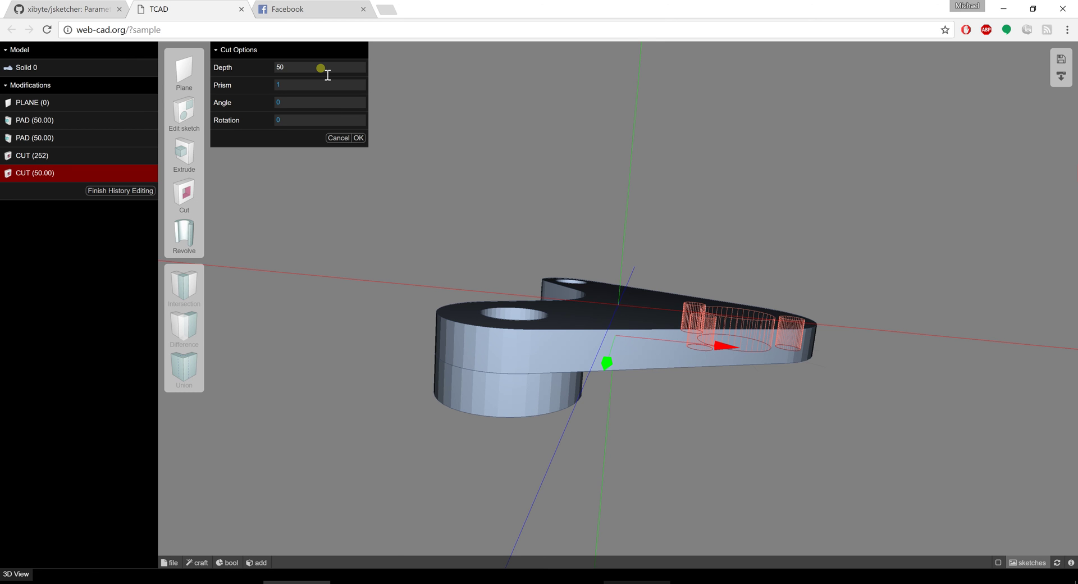
pyautogui.press('BackSpace')
pyautogui.press('BackSpace')
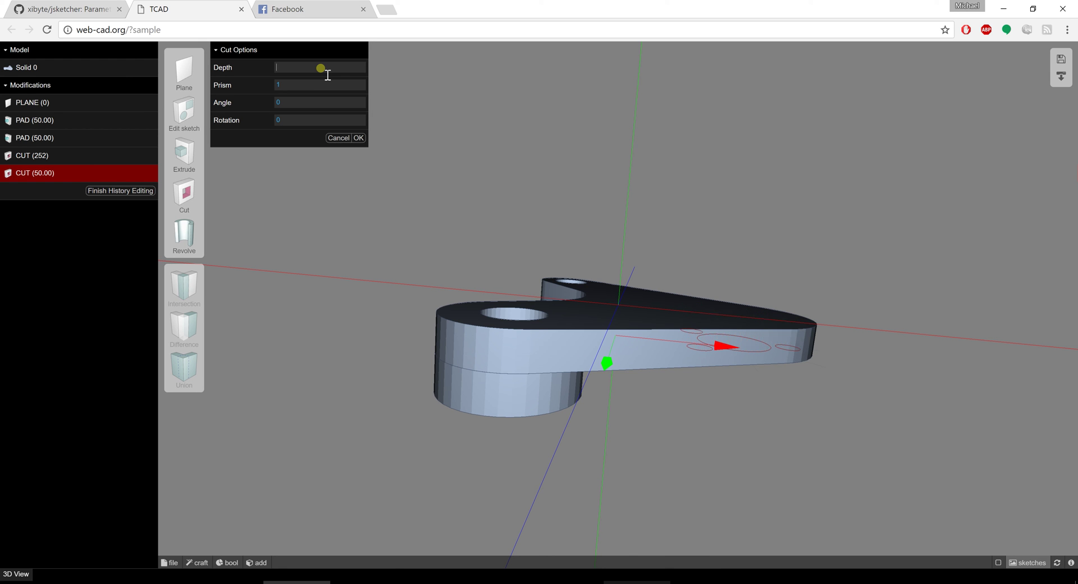
pyautogui.write('25')
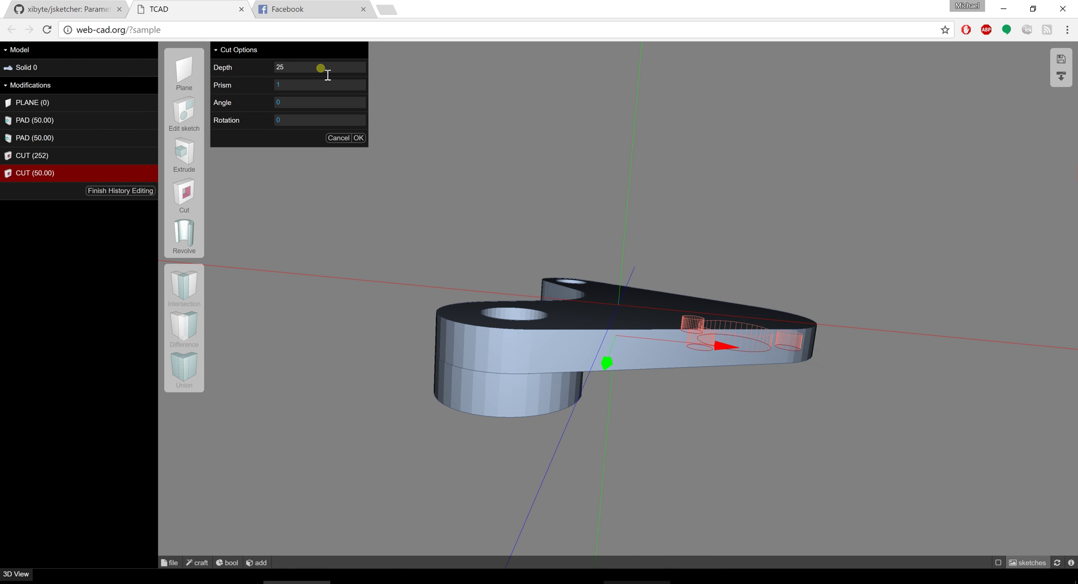
pyautogui.click(658, 204)
pyautogui.moveTo(689, 329); pyautogui.dragTo(638, 227)
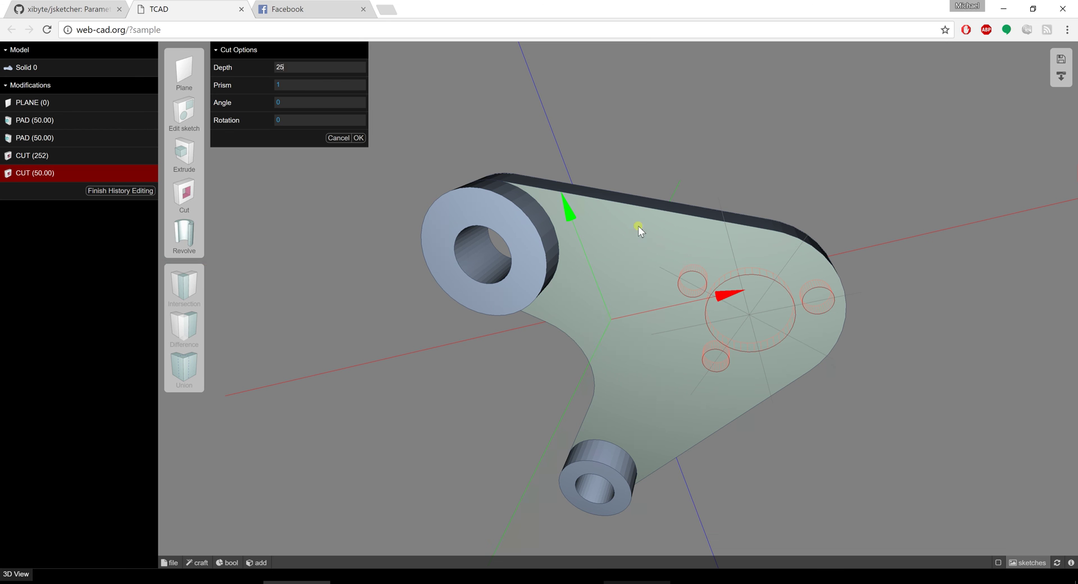
pyautogui.click(366, 140)
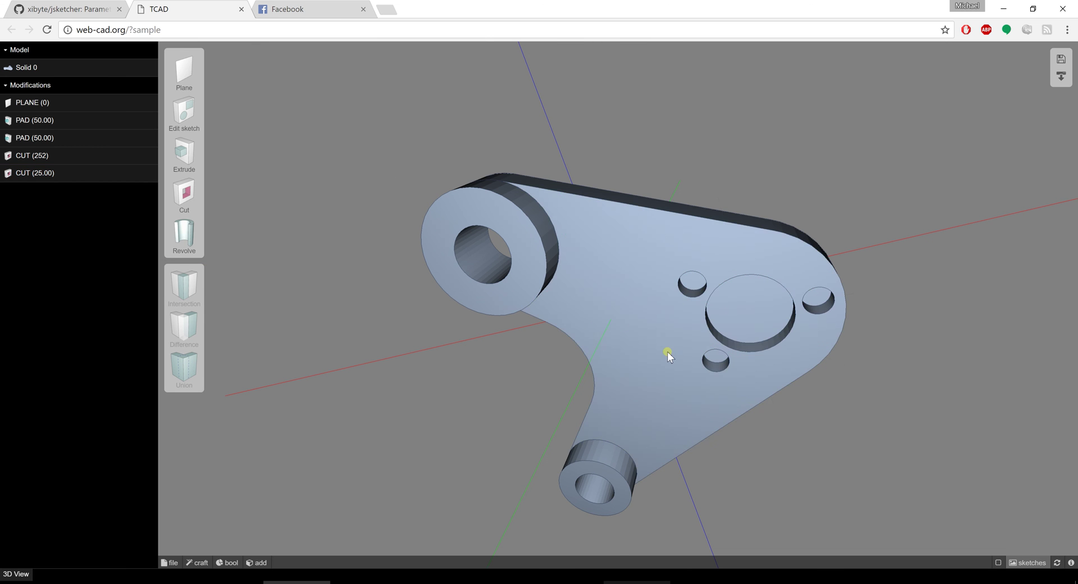
# - Set the first PAD's Height from 50 to 275 and confirm
pyautogui.moveTo(668, 352); pyautogui.dragTo(385, 260)
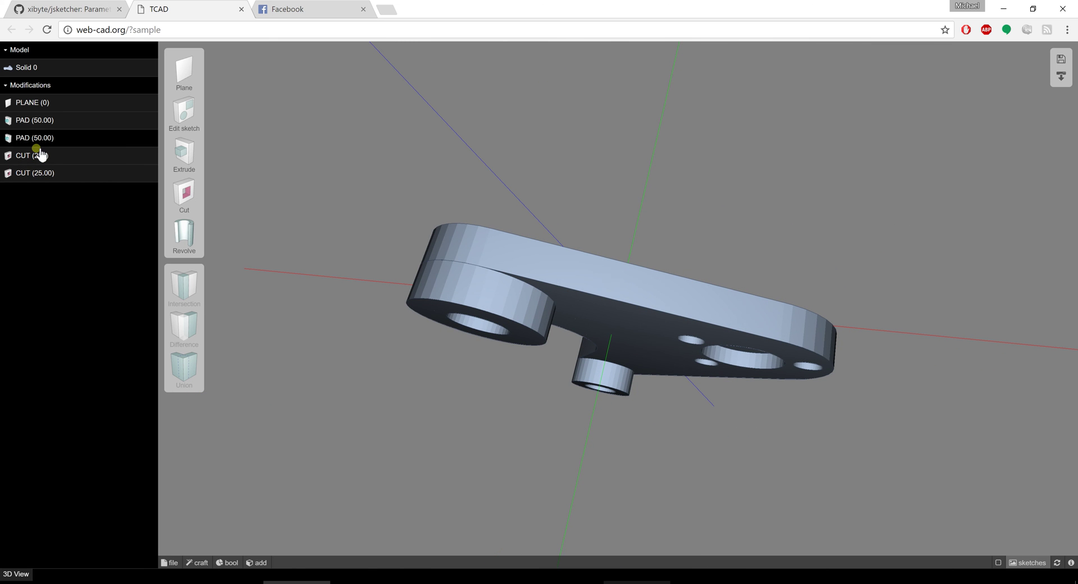
pyautogui.click(37, 122)
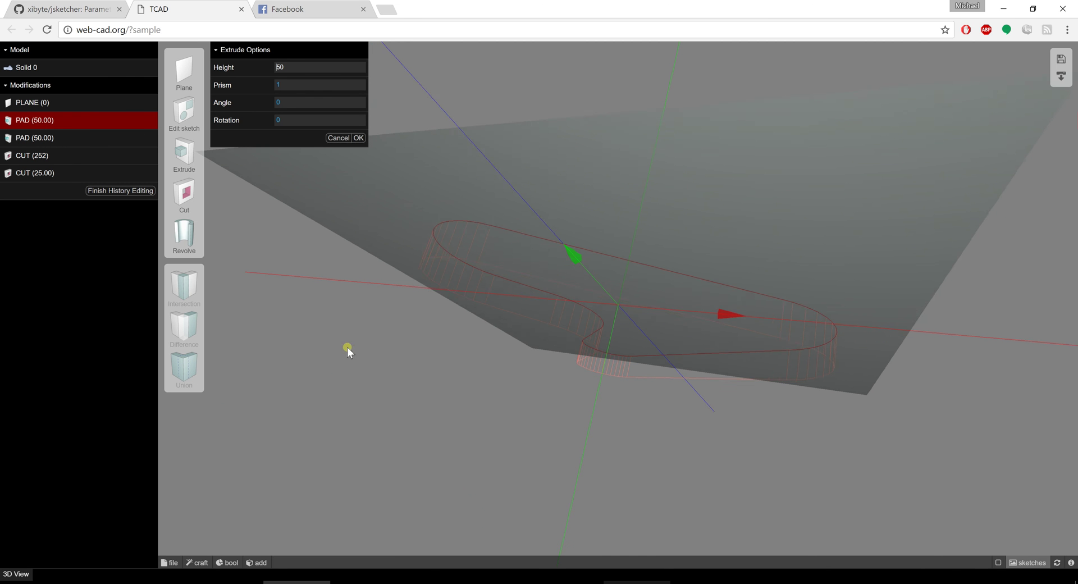
pyautogui.moveTo(347, 347); pyautogui.dragTo(328, 362)
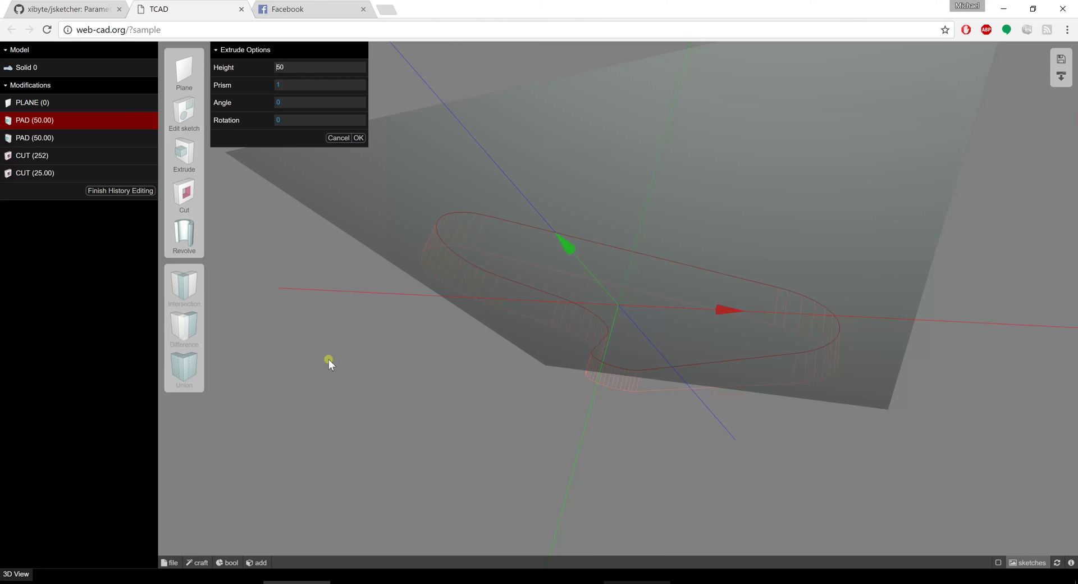
pyautogui.doubleClick(275, 67)
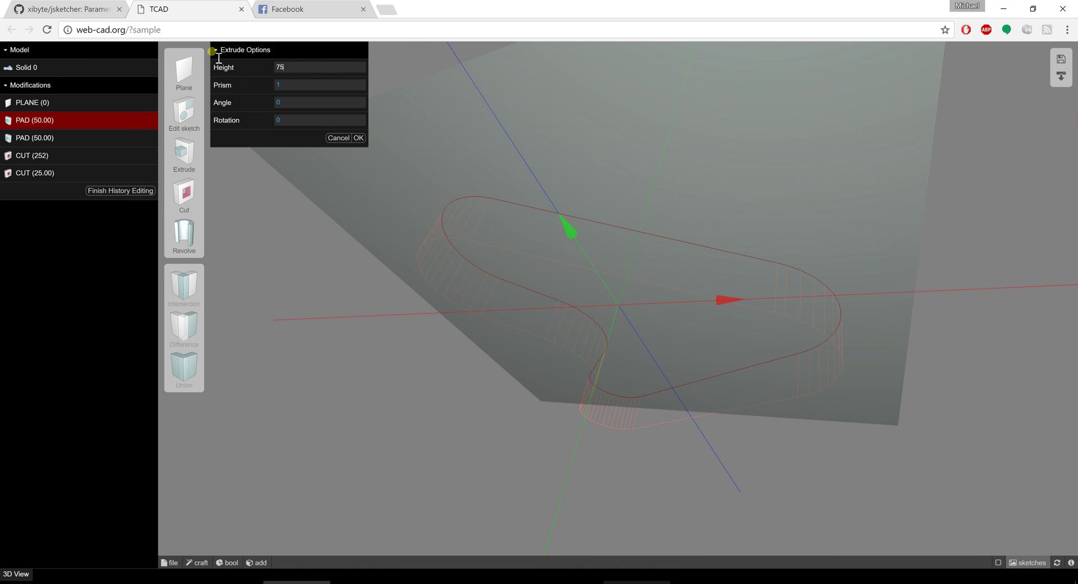
pyautogui.click(312, 69)
pyautogui.write('2')
pyautogui.click(351, 141)
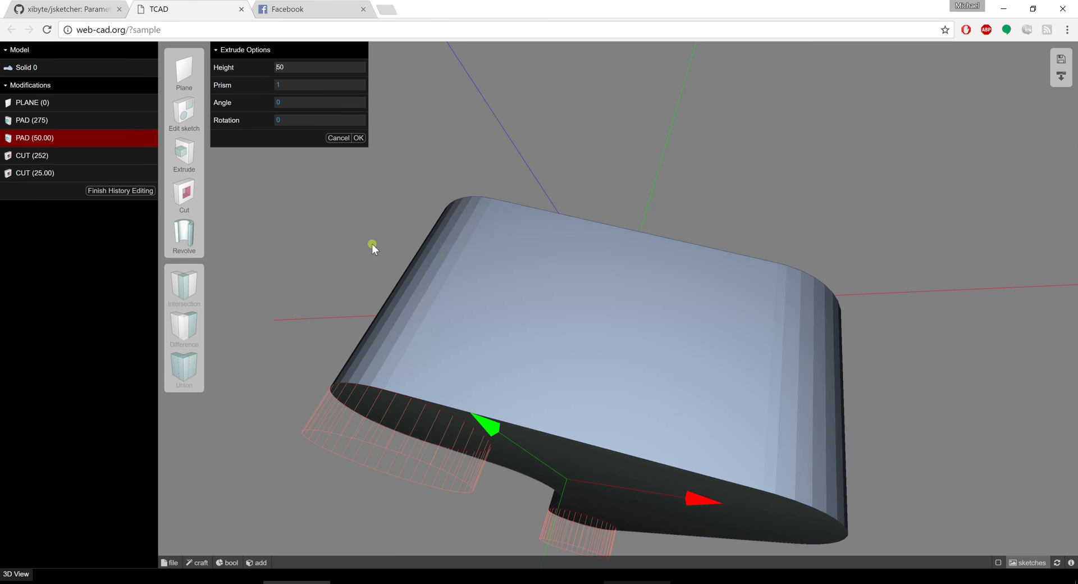
# - Accept the second PAD, CUT (252) and hole-pattern CUT unchanged, then inspect the taller bracket
pyautogui.click(47, 121)
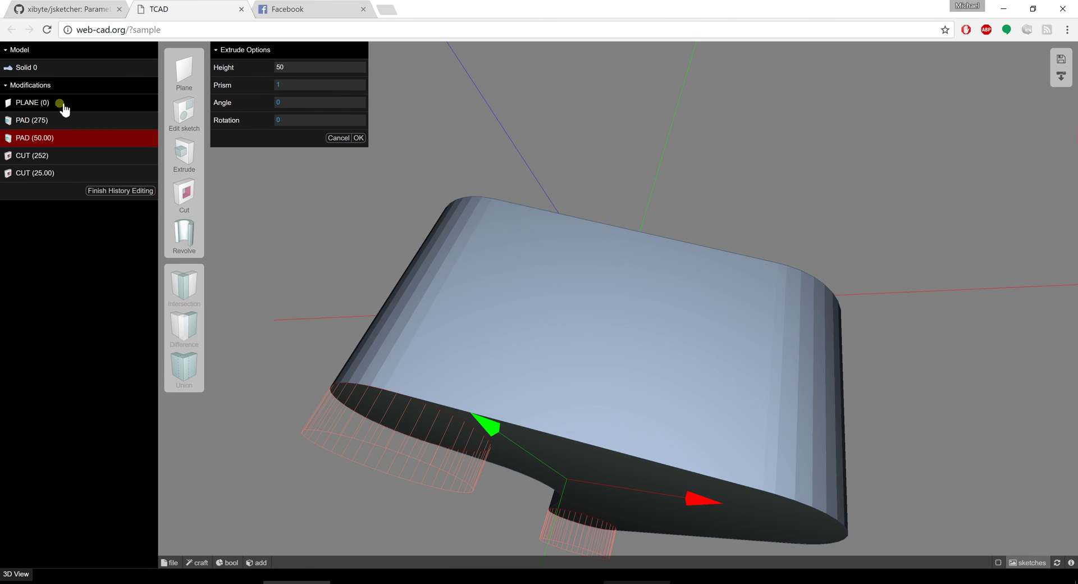
pyautogui.click(42, 121)
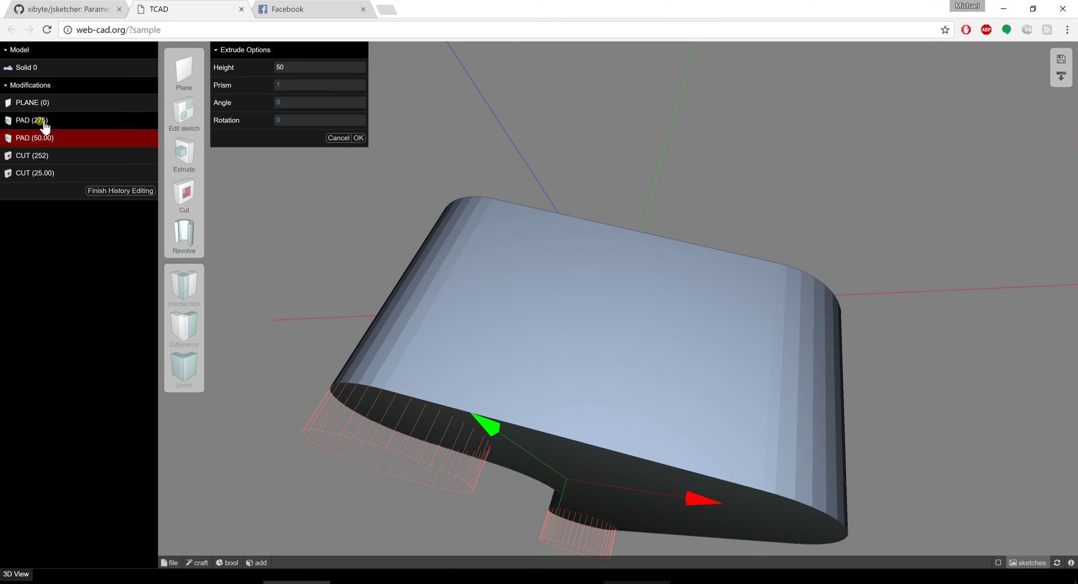
pyautogui.click(60, 128)
pyautogui.click(358, 137)
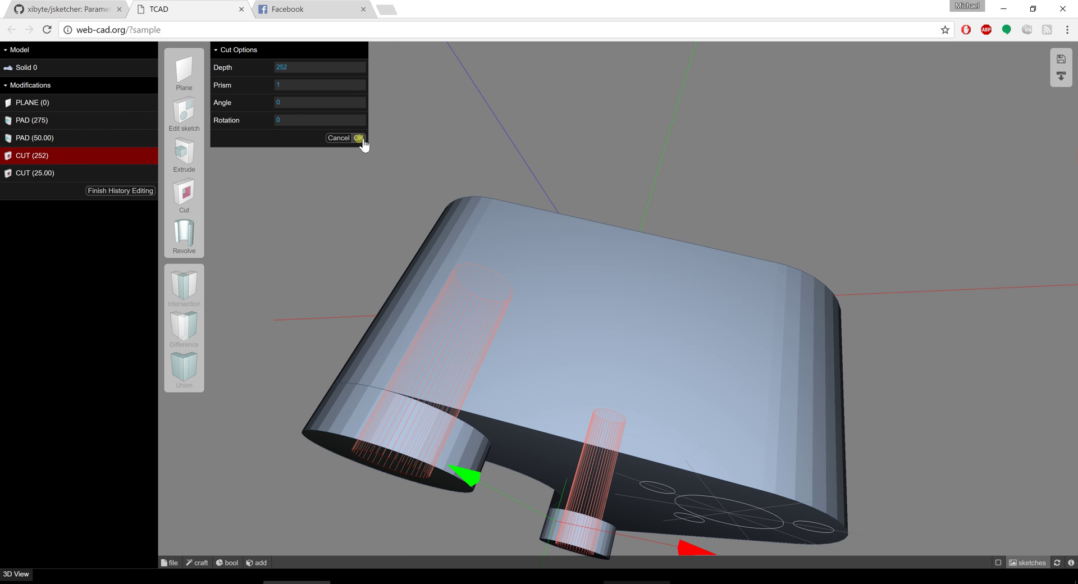
pyautogui.click(359, 138)
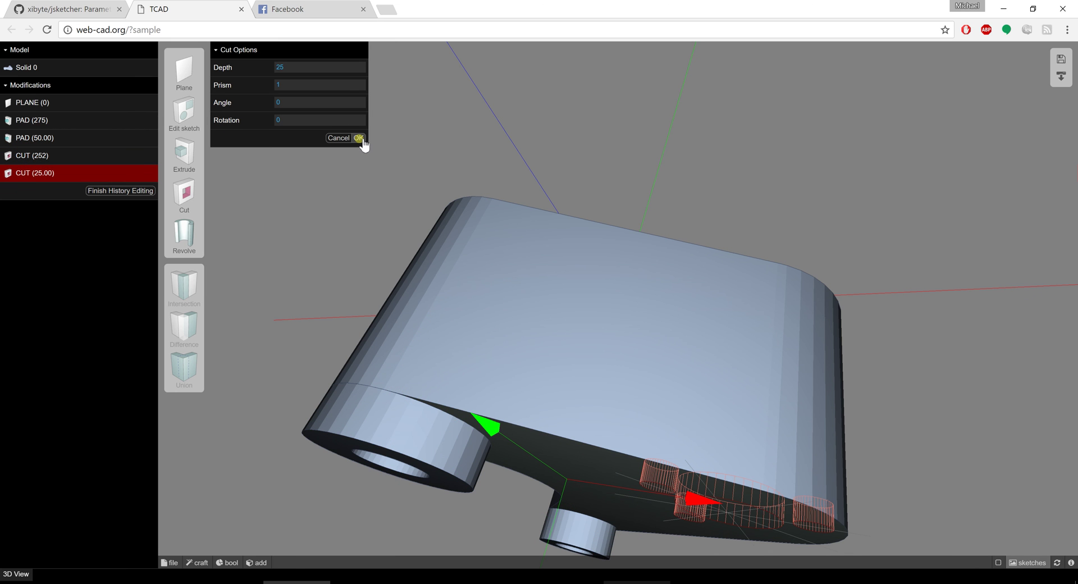
pyautogui.click(359, 138)
pyautogui.moveTo(393, 186); pyautogui.dragTo(676, 169)
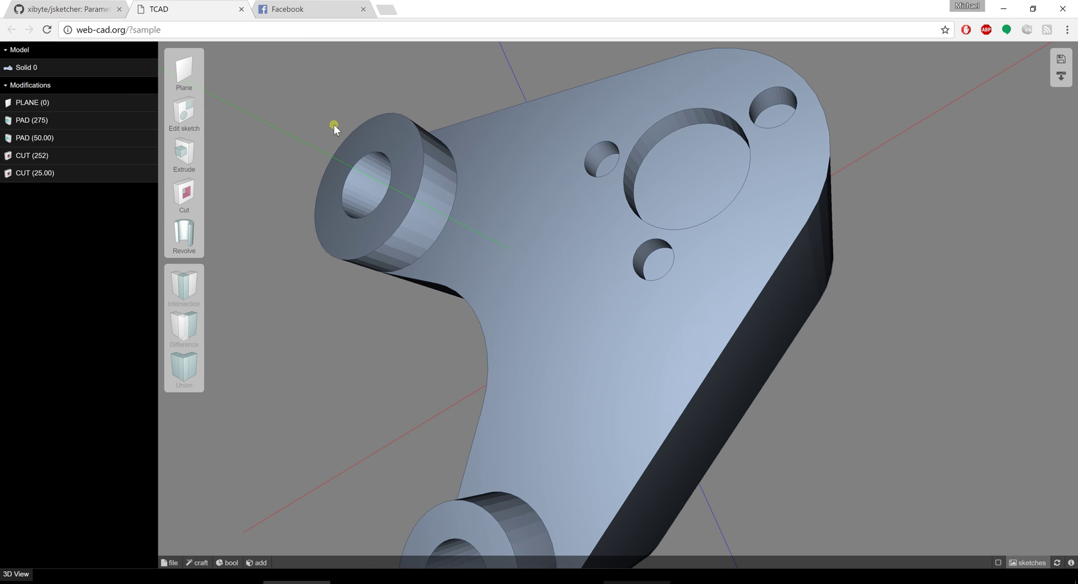
# - Edit PAD (275), scroll its Height value down to 75 and confirm
pyautogui.click(33, 141)
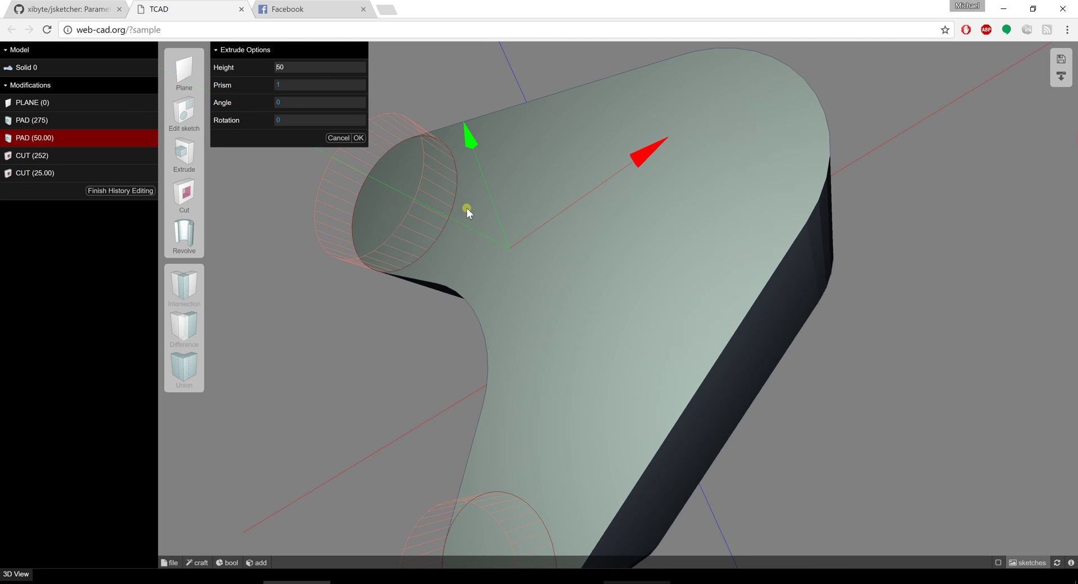
pyautogui.click(33, 121)
pyautogui.click(137, 194)
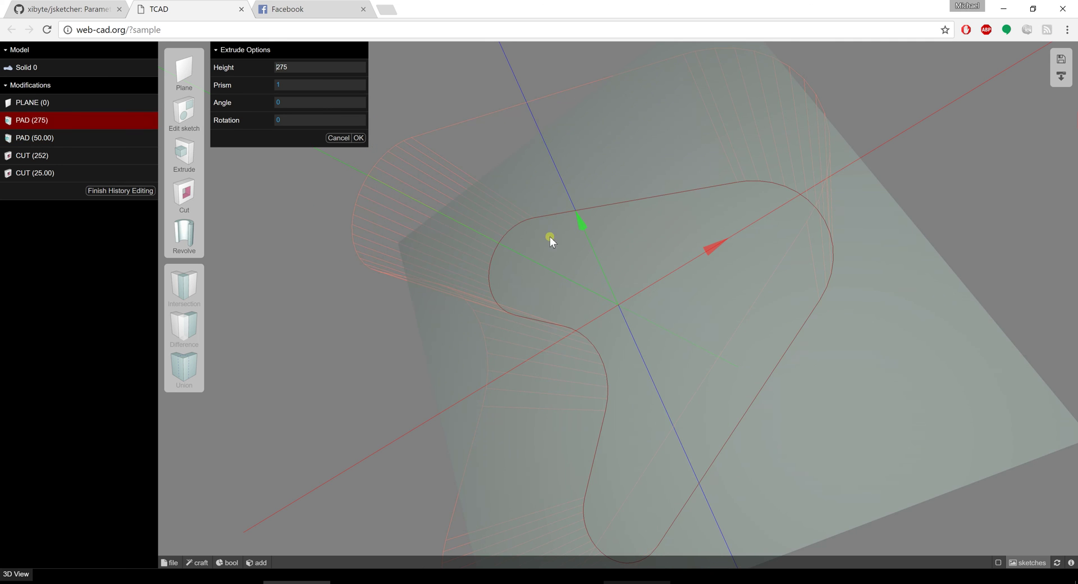
pyautogui.click(315, 68)
pyautogui.scroll(2, 319, 73)
pyautogui.scroll(-3, 319, 73)
pyautogui.scroll(-1, 319, 74)
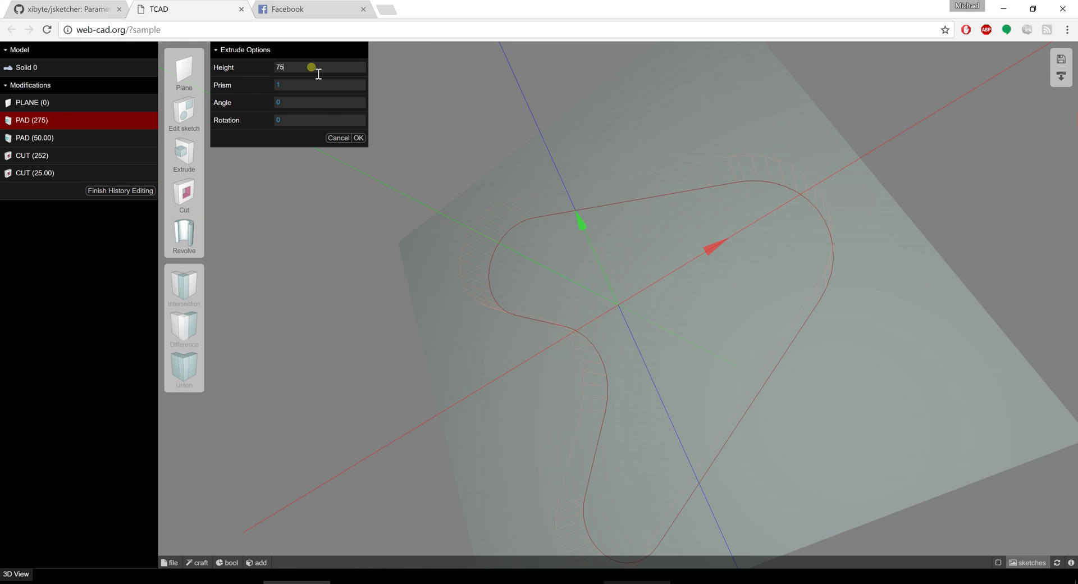
pyautogui.click(364, 141)
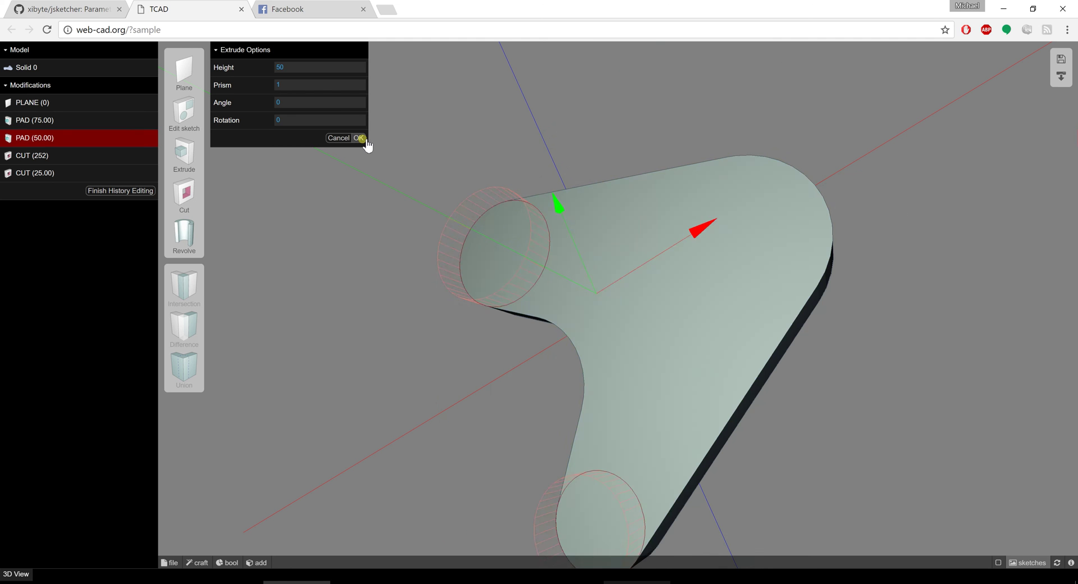
# - Accept PAD (50.00), CUT (252) and CUT (25.00) unchanged, then view the underside
pyautogui.click(359, 139)
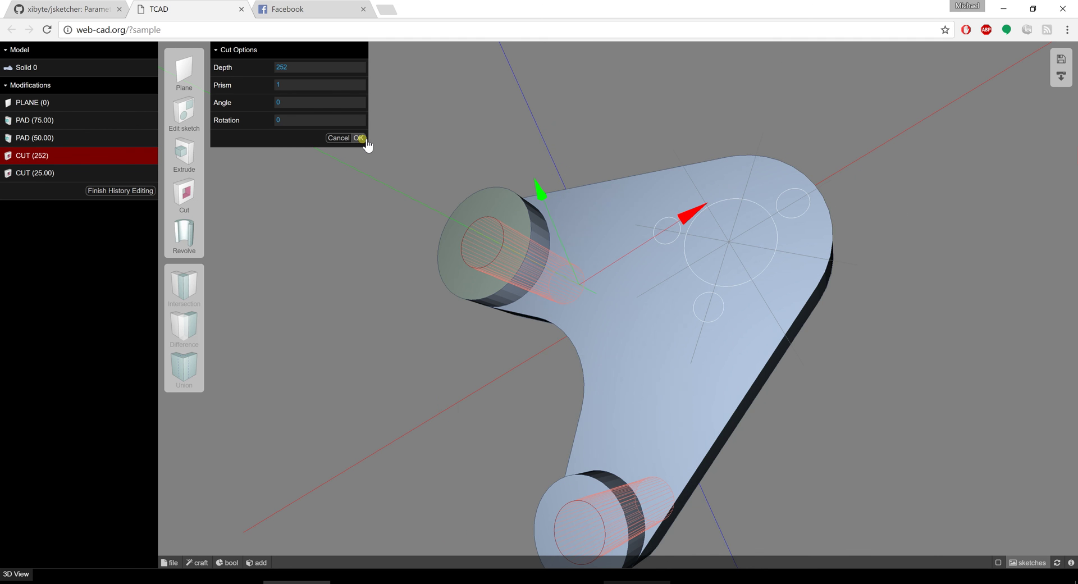
pyautogui.click(365, 140)
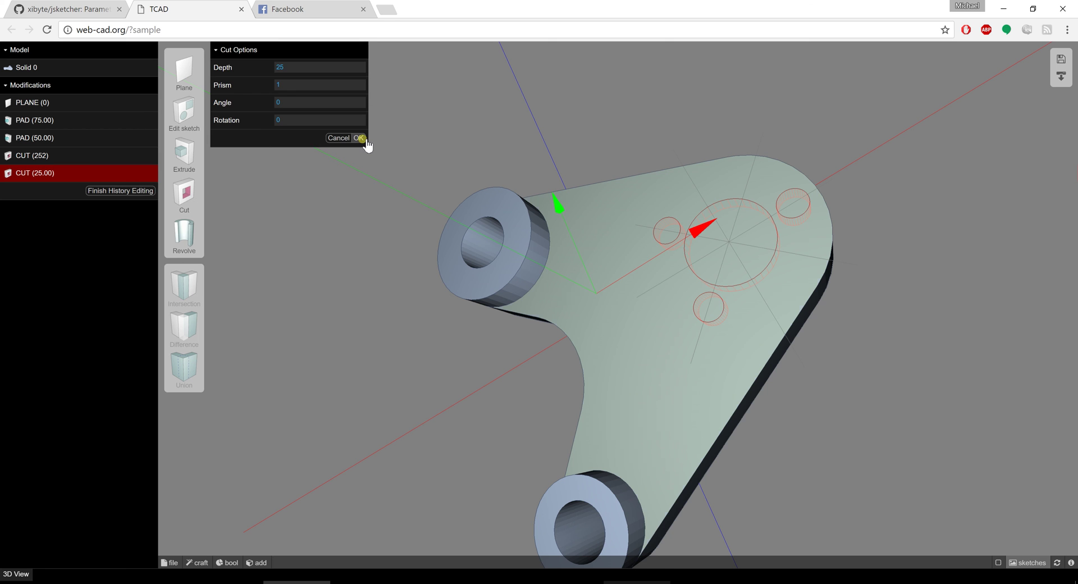
pyautogui.click(363, 139)
pyautogui.moveTo(502, 376); pyautogui.dragTo(557, 434)
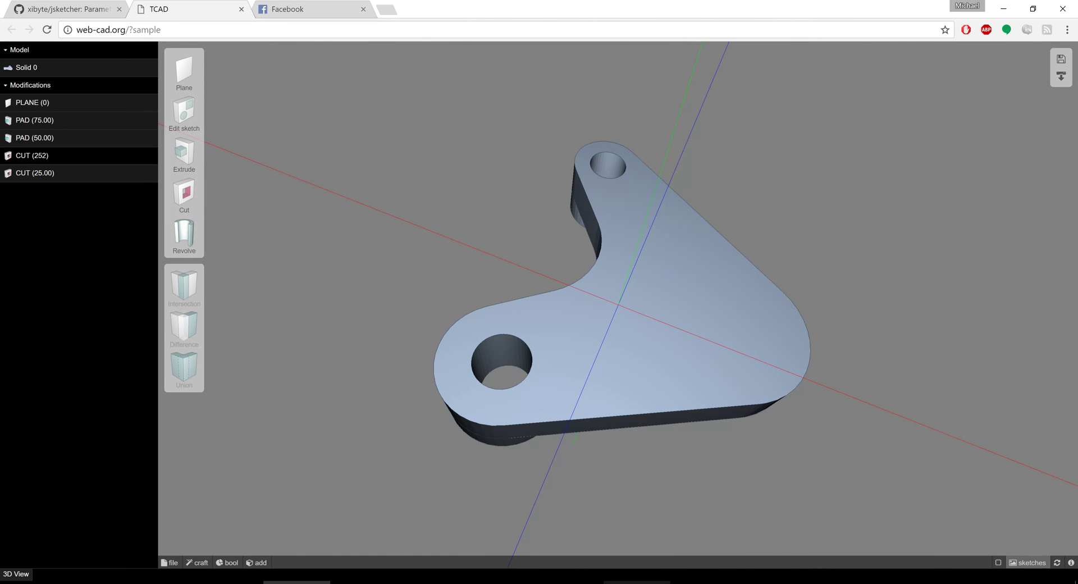
# - In the PAD (75.00) sketch, drag the right arc's endpoint up-right to widen that lobe, then return to 3D
pyautogui.click(36, 122)
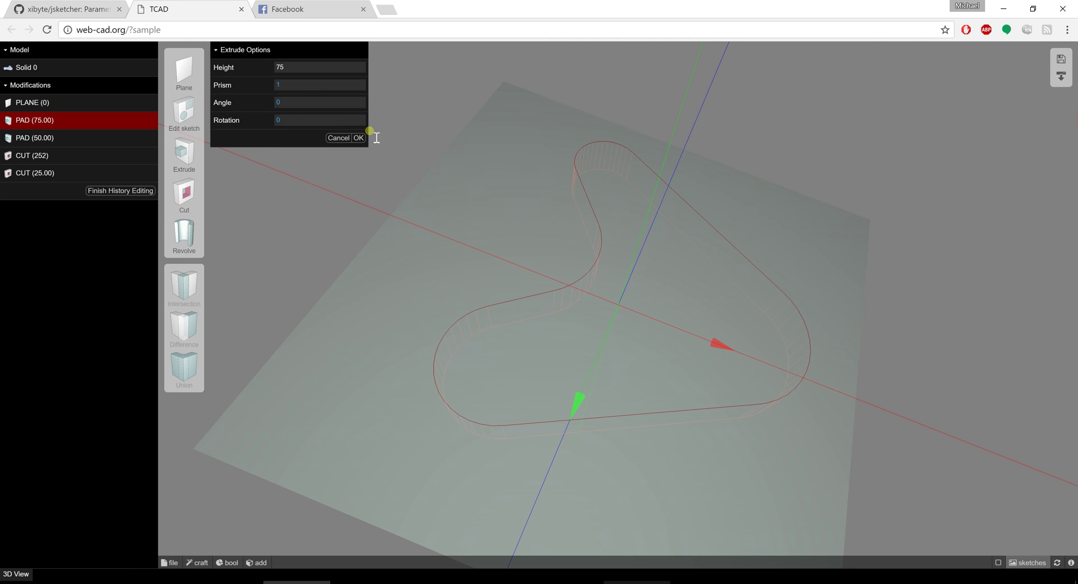
pyautogui.click(201, 118)
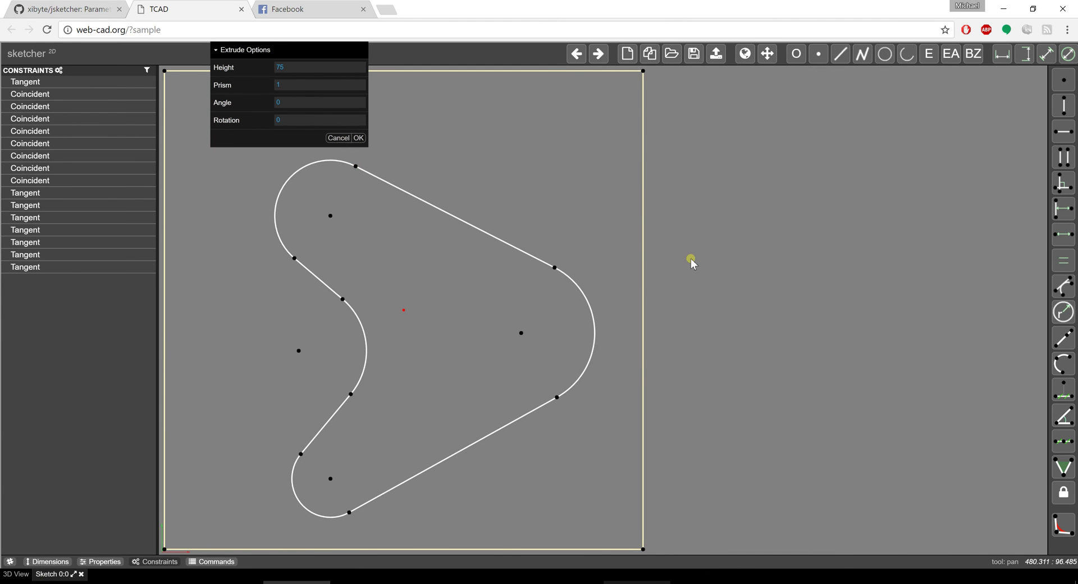
pyautogui.click(555, 269)
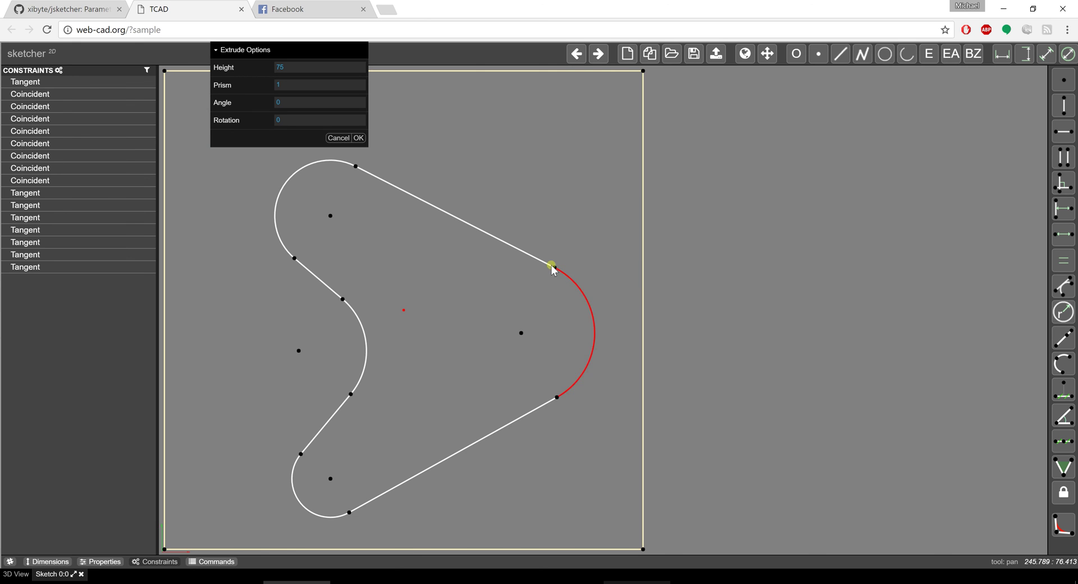
pyautogui.moveTo(555, 269); pyautogui.dragTo(584, 233)
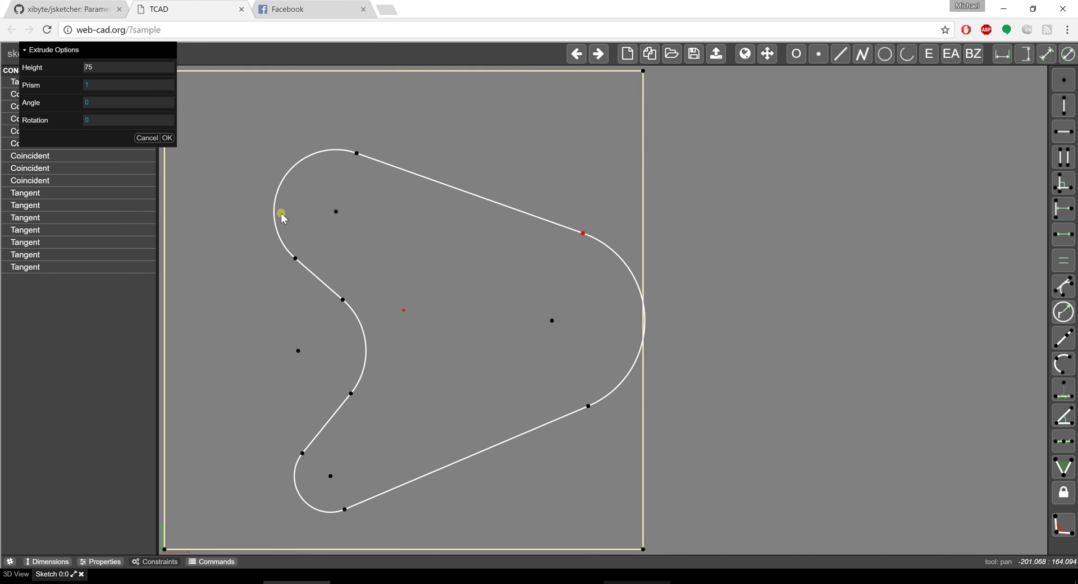
pyautogui.click(16, 575)
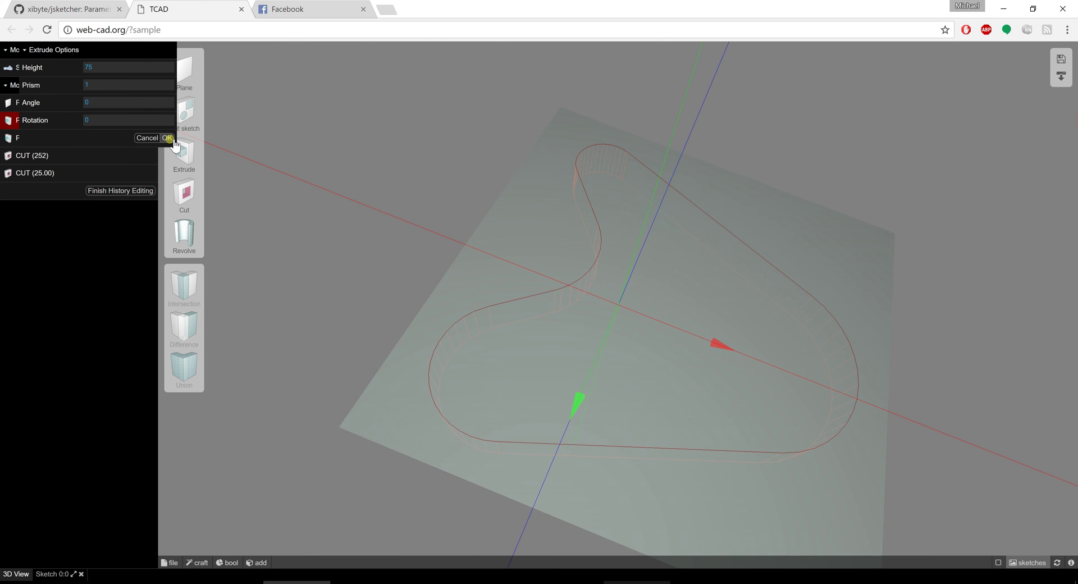
# - Confirm the 75 base extrusion, 50 boss extrusion, 252 cut and 25 pattern cut in turn
pyautogui.click(169, 138)
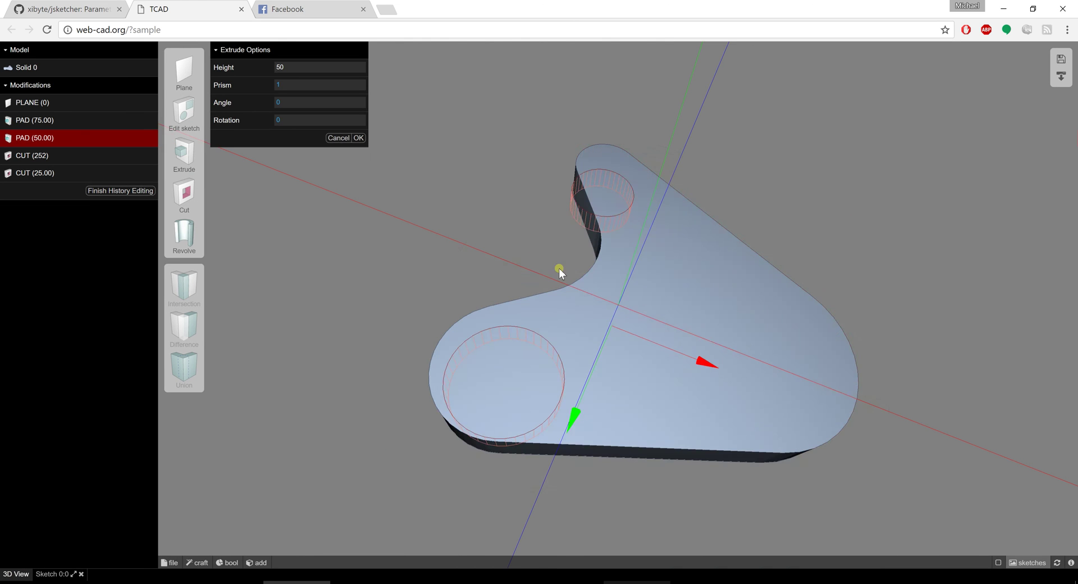
pyautogui.moveTo(559, 268); pyautogui.dragTo(497, 261)
pyautogui.click(359, 138)
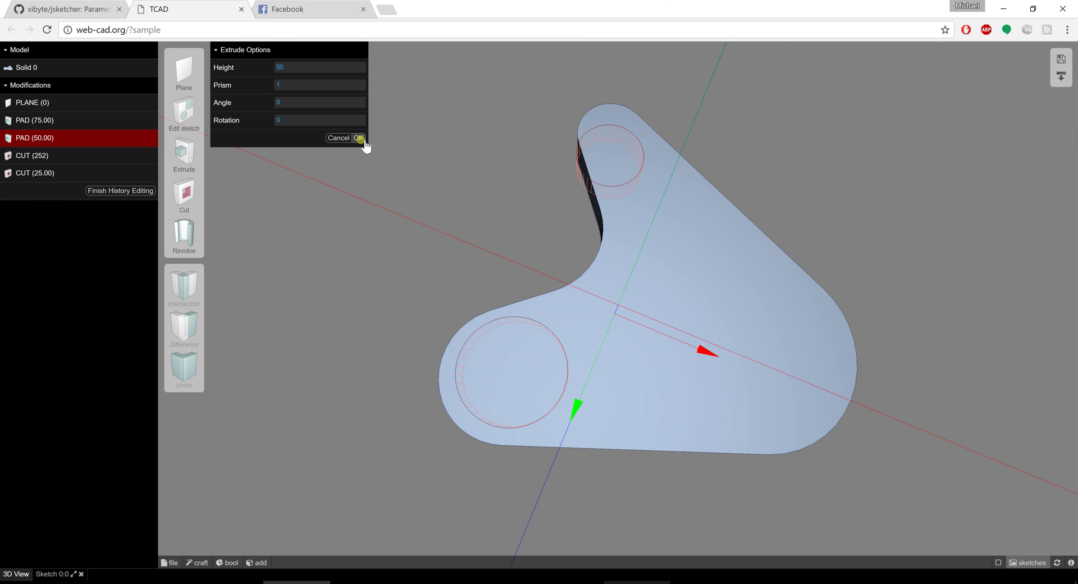
pyautogui.click(360, 139)
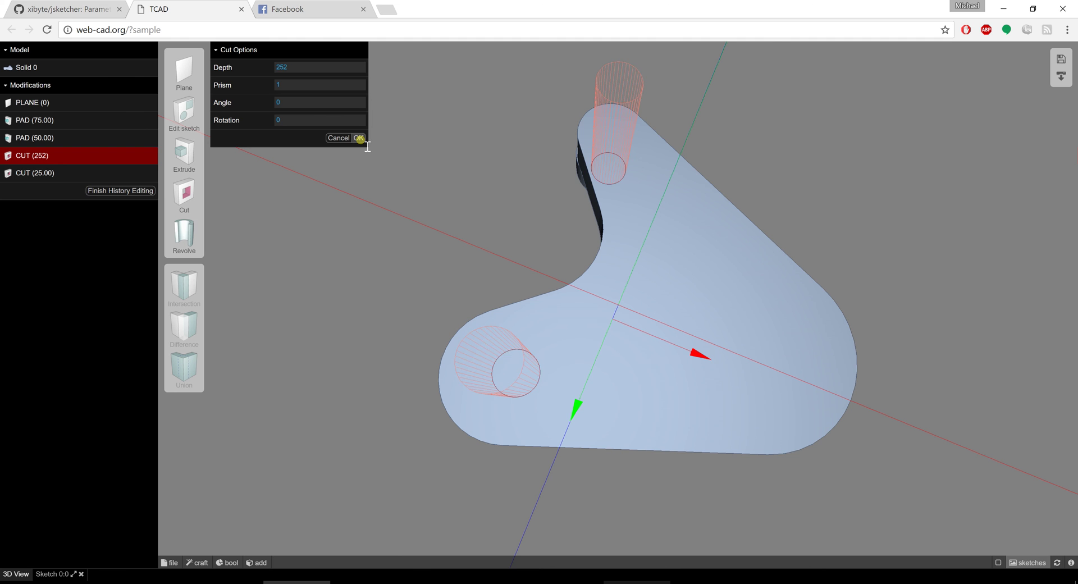
pyautogui.click(360, 139)
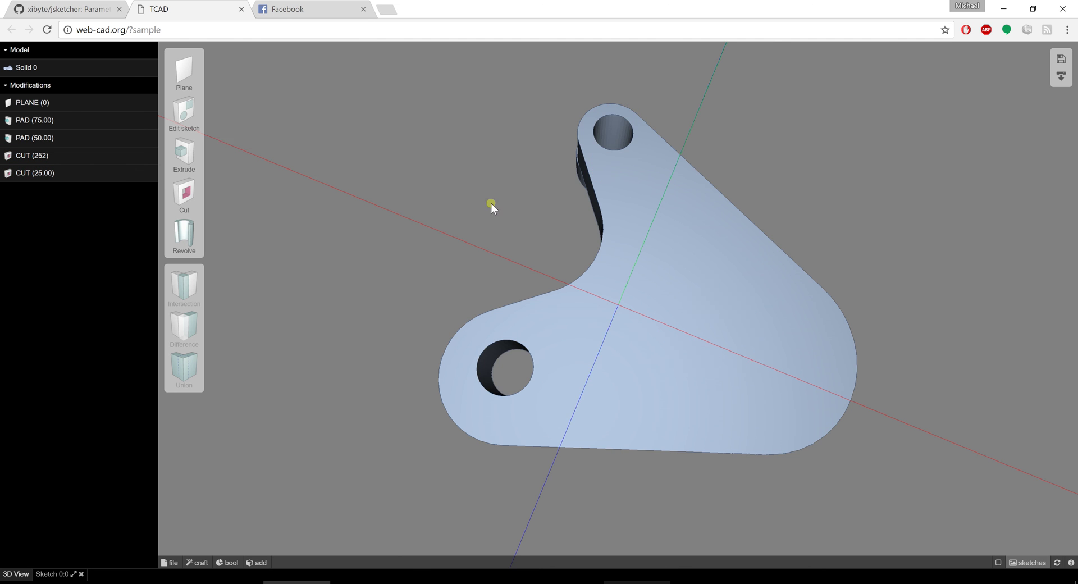
pyautogui.moveTo(491, 204); pyautogui.dragTo(595, 146)
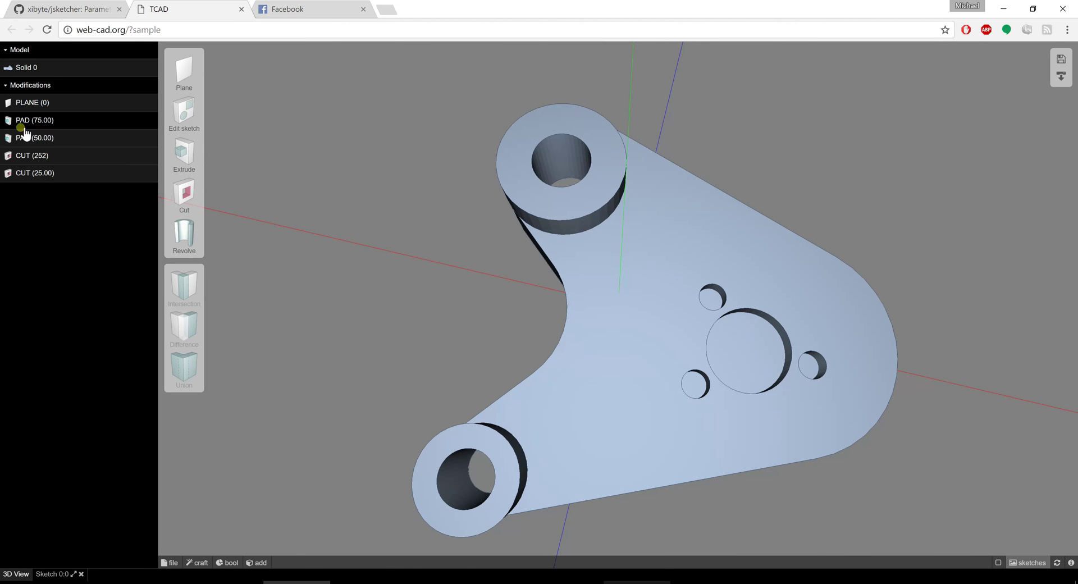
# - Open the PAD (50.00) boss sketch, select its upper and lower circles, then go back to 3D View
pyautogui.click(51, 139)
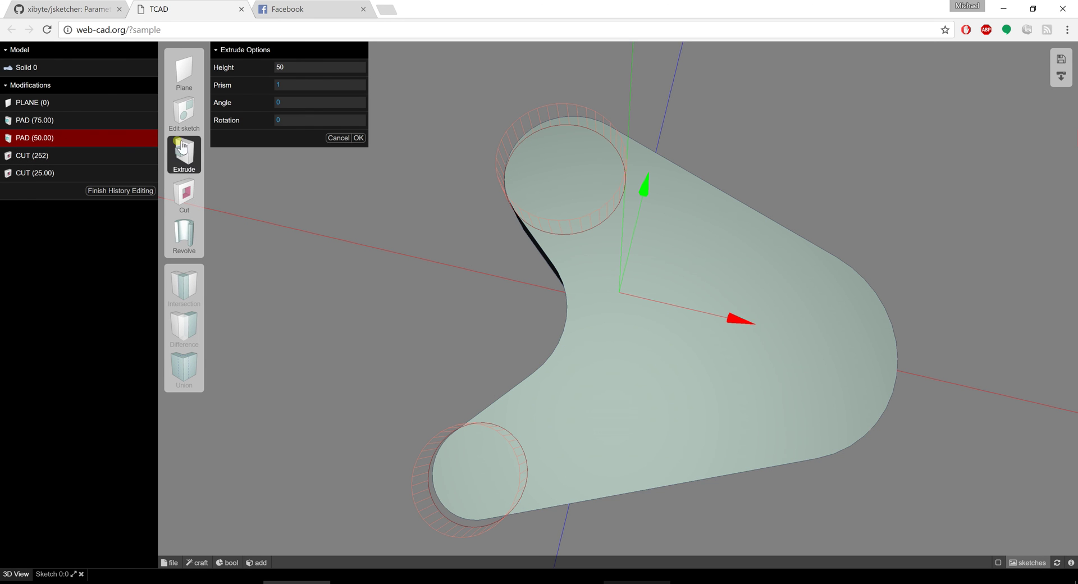
pyautogui.click(194, 108)
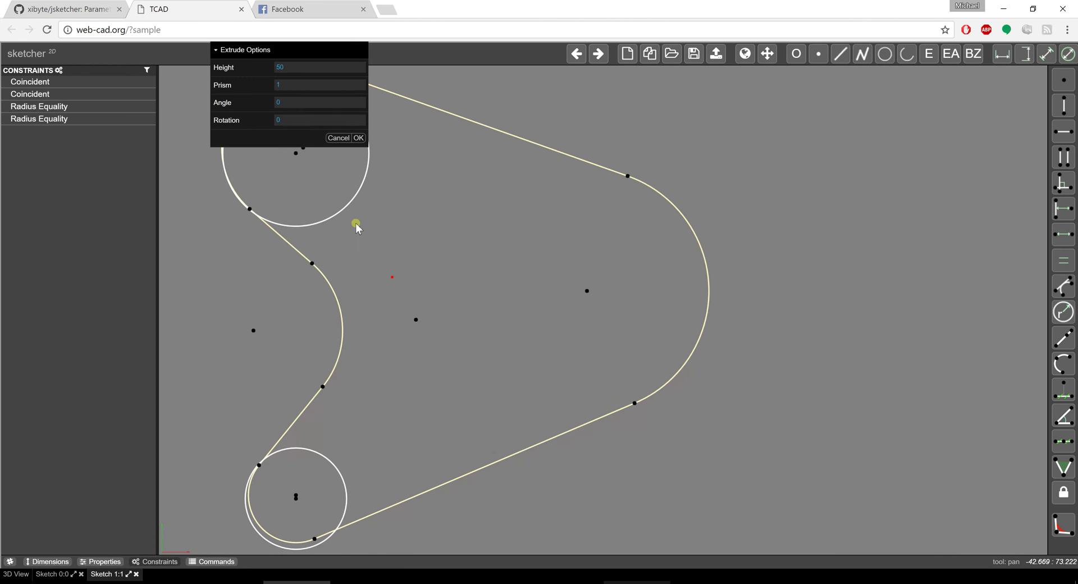
pyautogui.scroll(-1, 536, 306)
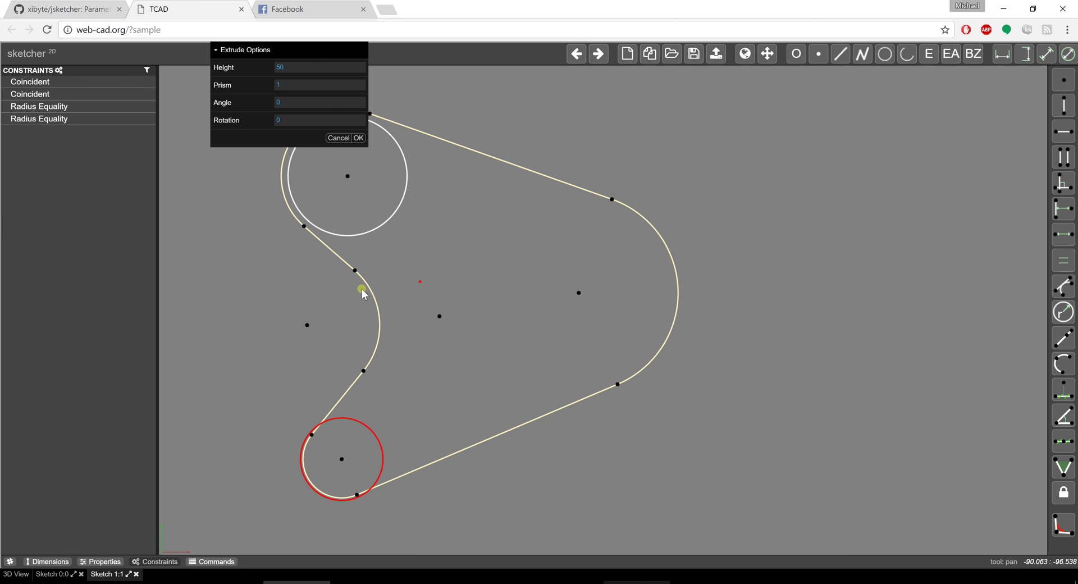
pyautogui.click(370, 234)
pyautogui.moveTo(373, 236)
pyautogui.mouseDown()
pyautogui.moveTo(394, 274)
pyautogui.moveTo(450, 260)
pyautogui.mouseUp()
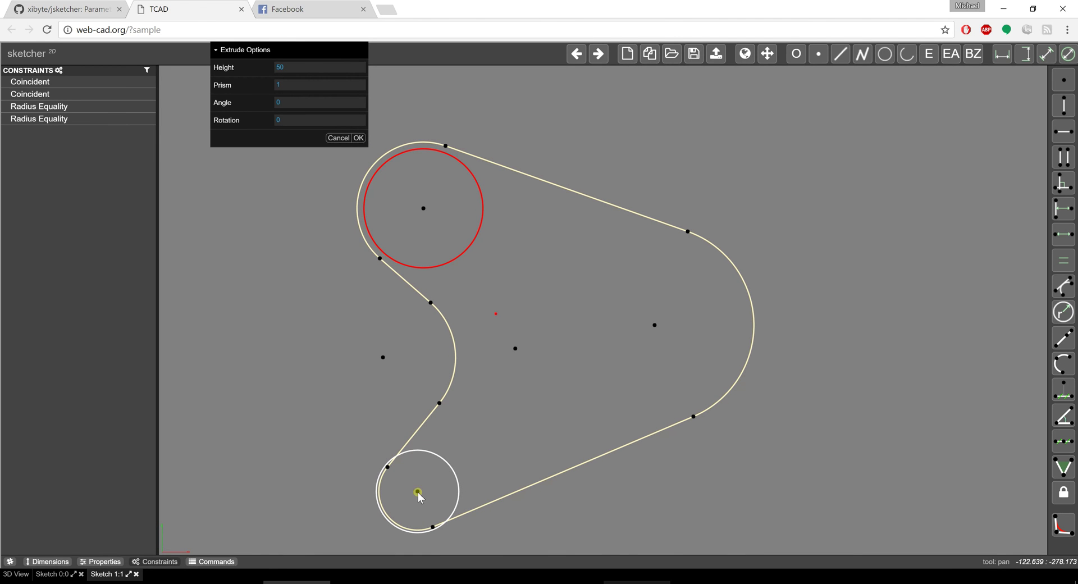
pyautogui.click(429, 451)
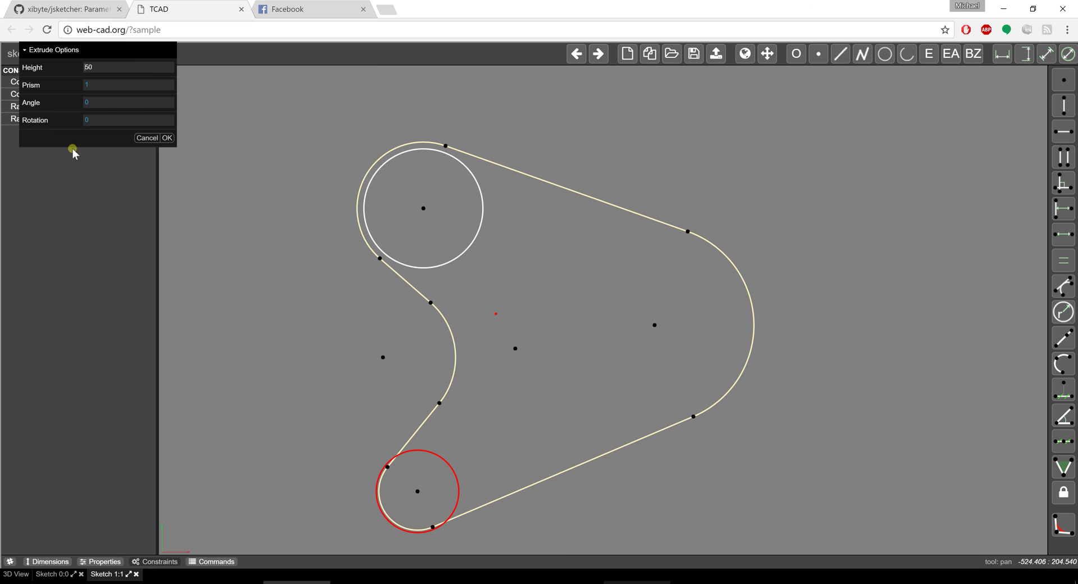
pyautogui.click(16, 575)
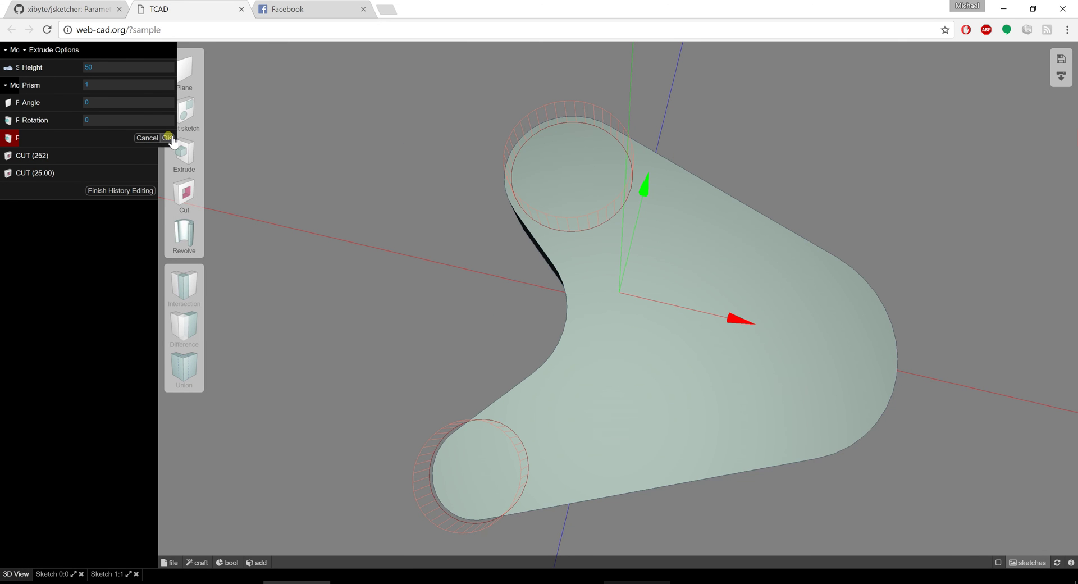
# - Confirm the boss extrusion in Extrude Options and tilt the rebuilt bracket's top into view
pyautogui.click(129, 194)
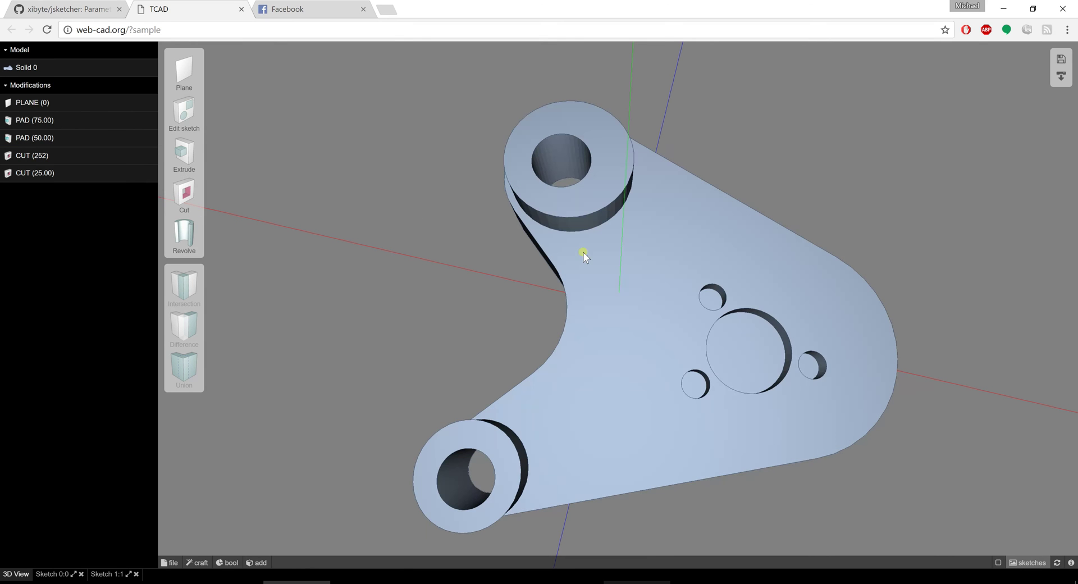
pyautogui.moveTo(585, 252); pyautogui.dragTo(613, 254)
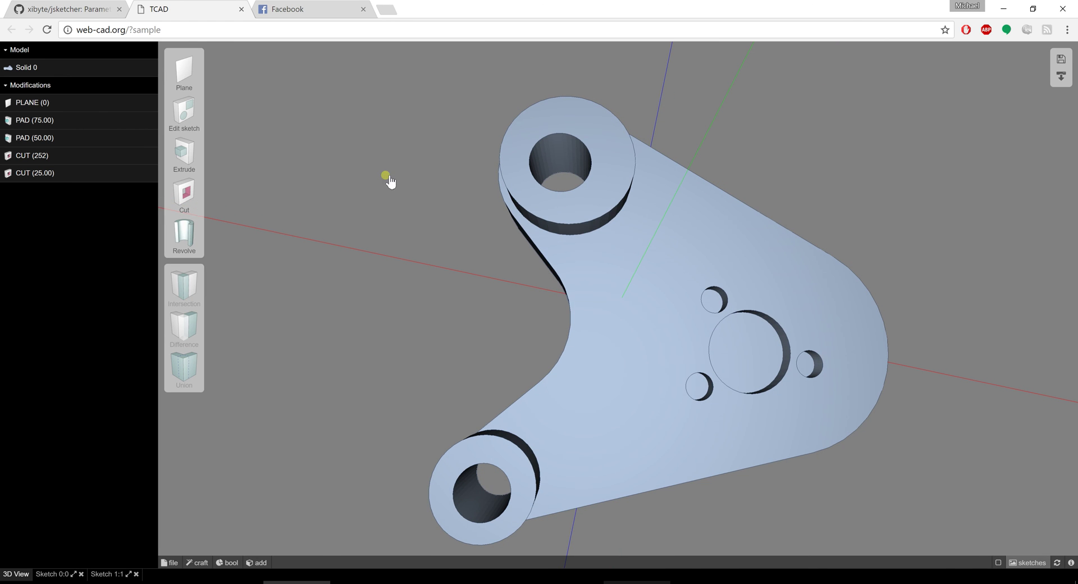
# - Open the CUT (252) sketch and redraw the upper hole circle centred on its boss
pyautogui.click(40, 157)
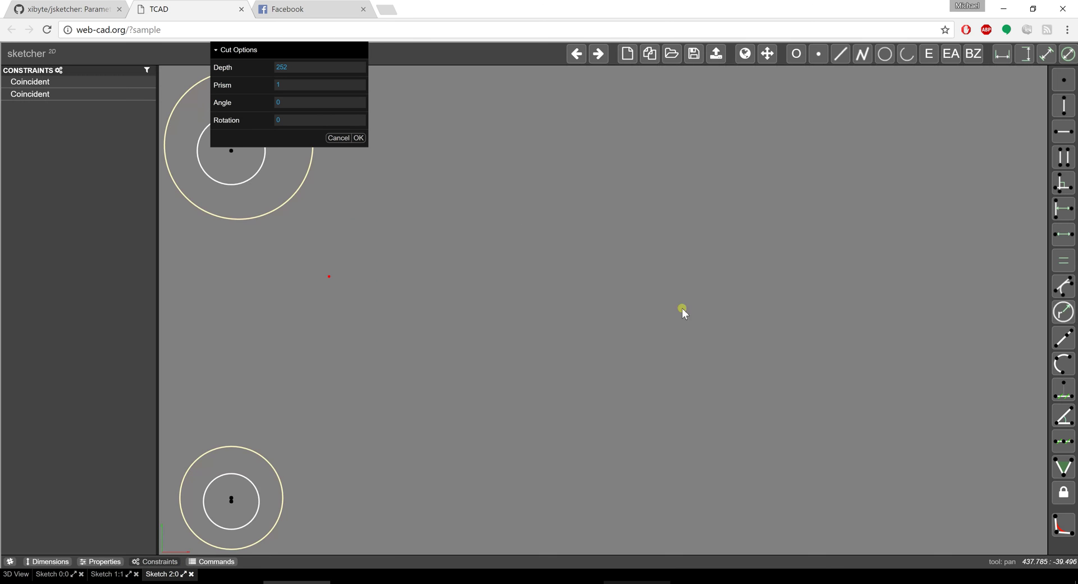
pyautogui.scroll(-2, 683, 308)
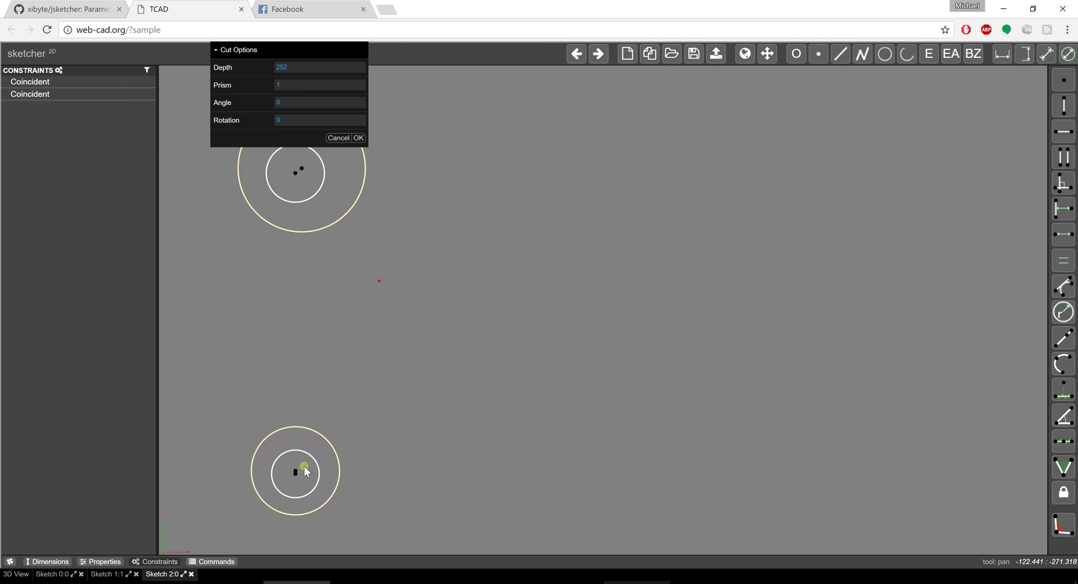
pyautogui.moveTo(315, 191); pyautogui.dragTo(331, 200)
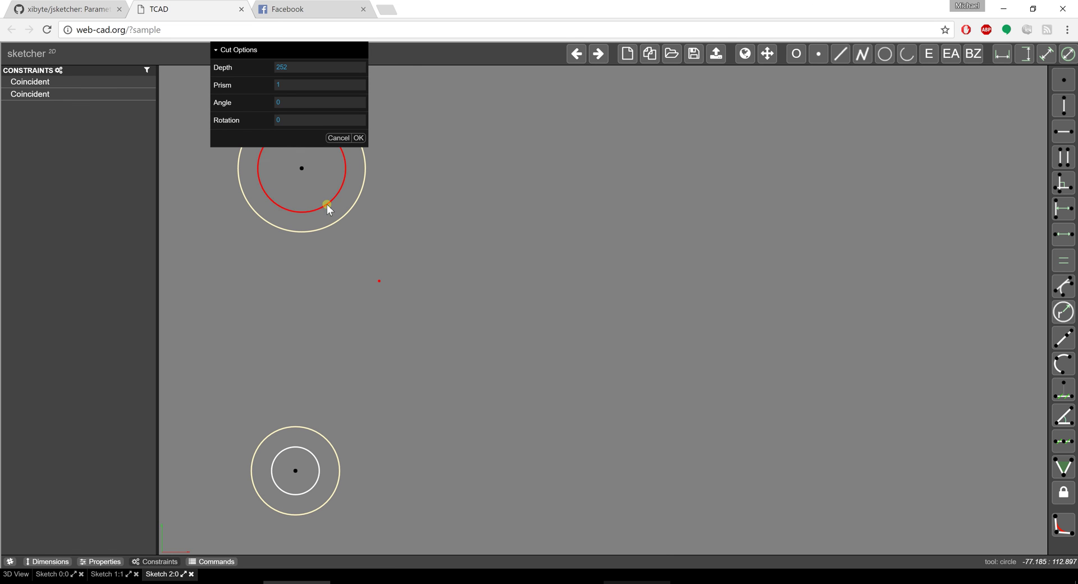
pyautogui.click(319, 191)
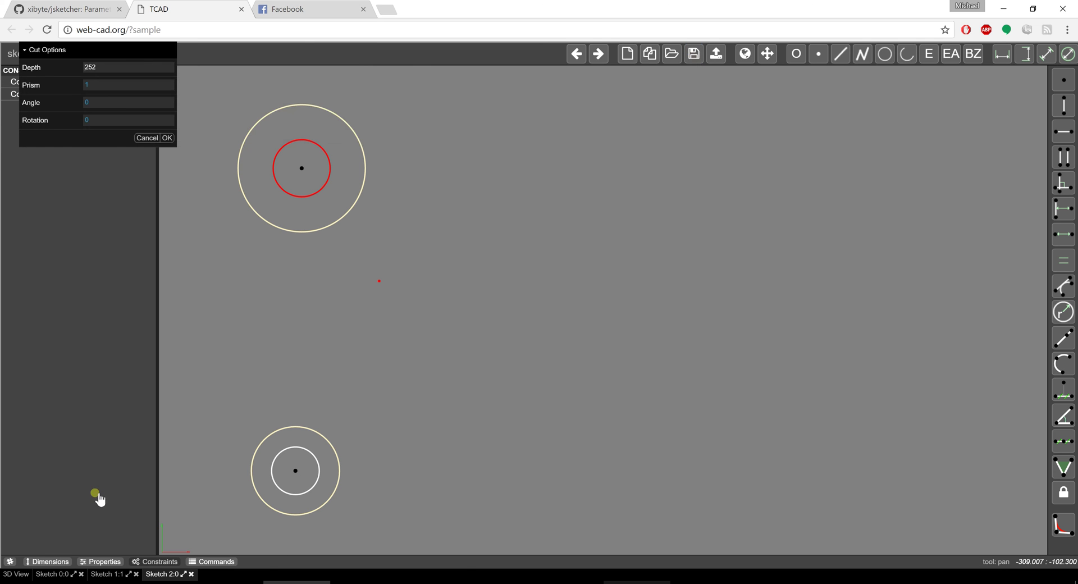
# - Apply the 25-deep pattern cut so the bracket regenerates with the upper bore centred in its boss
pyautogui.click(16, 574)
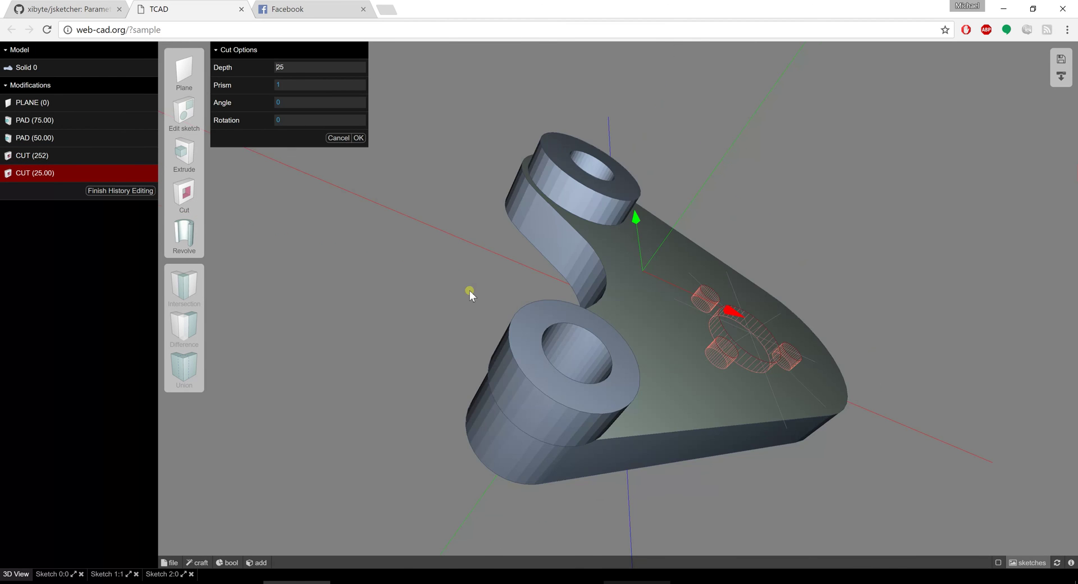
pyautogui.moveTo(436, 385)
pyautogui.mouseDown()
pyautogui.moveTo(433, 417)
pyautogui.moveTo(426, 370)
pyautogui.mouseUp()
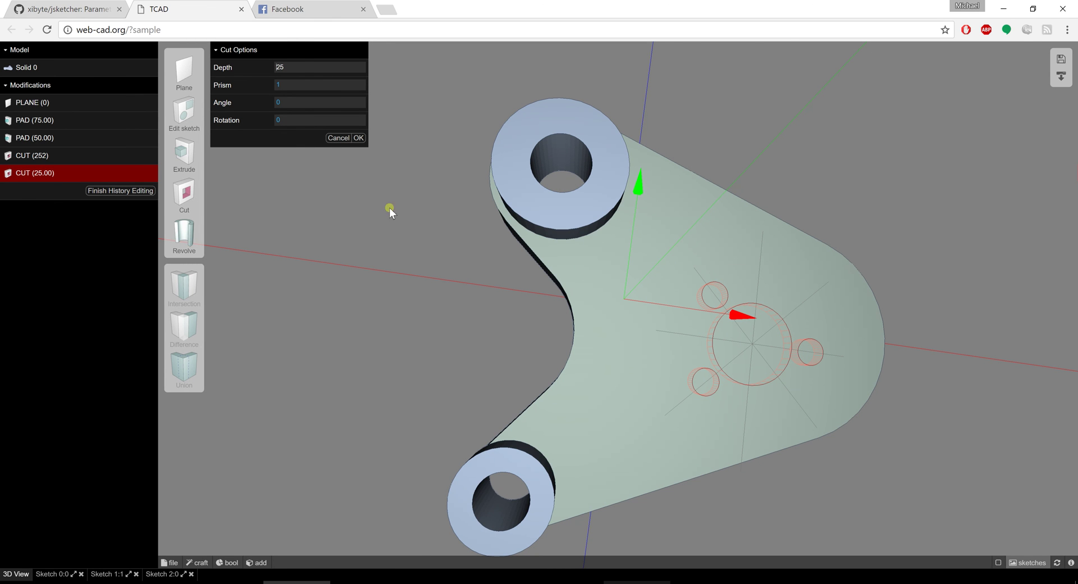
pyautogui.click(365, 141)
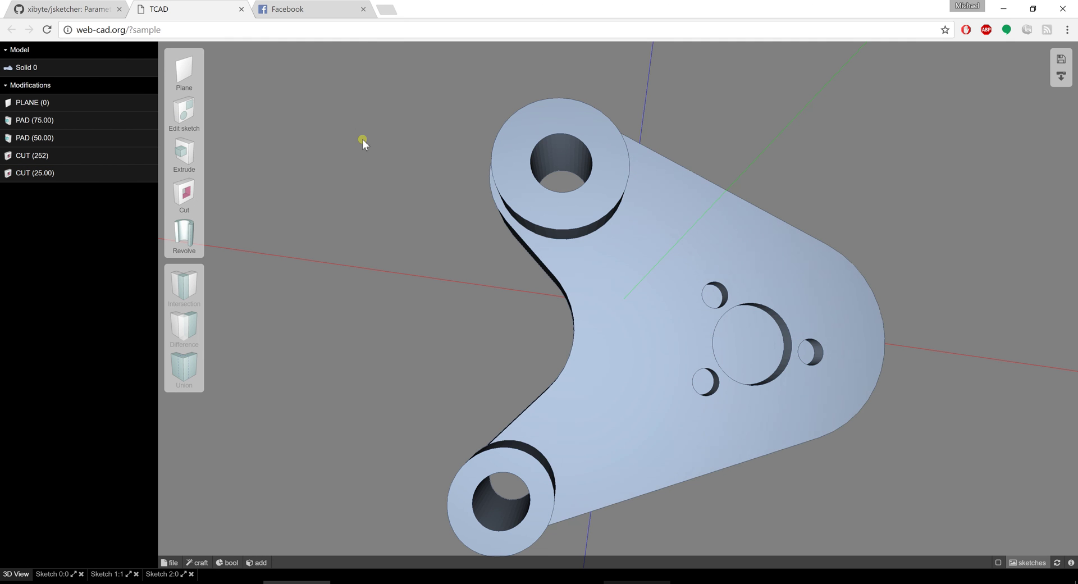
pyautogui.moveTo(513, 405); pyautogui.dragTo(496, 286)
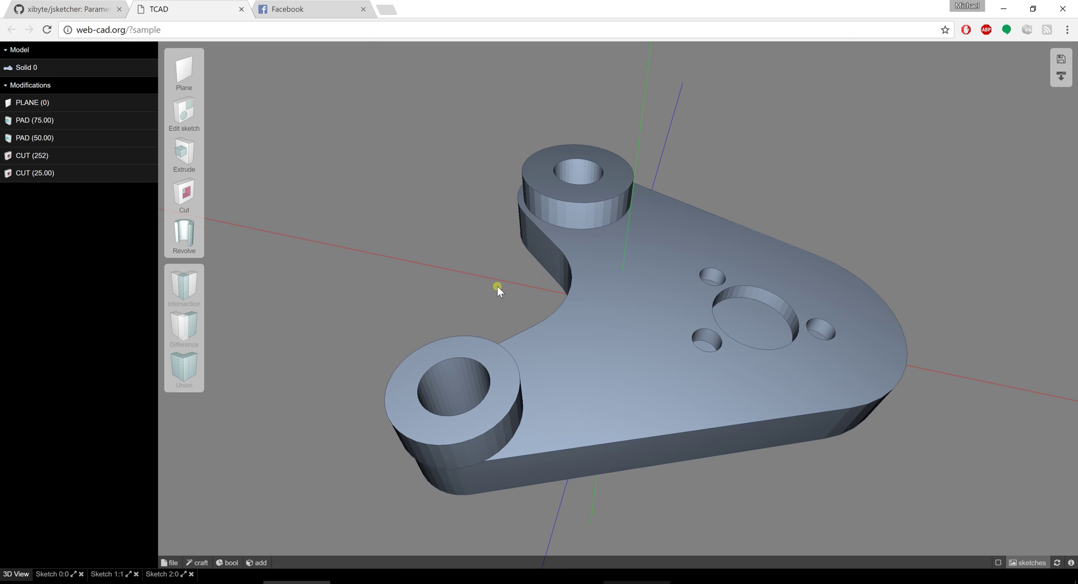
# - Open the 25-deep hole-pattern cut's sketch and nudge its diagonal construction line down-left
pyautogui.click(37, 174)
pyautogui.click(304, 69)
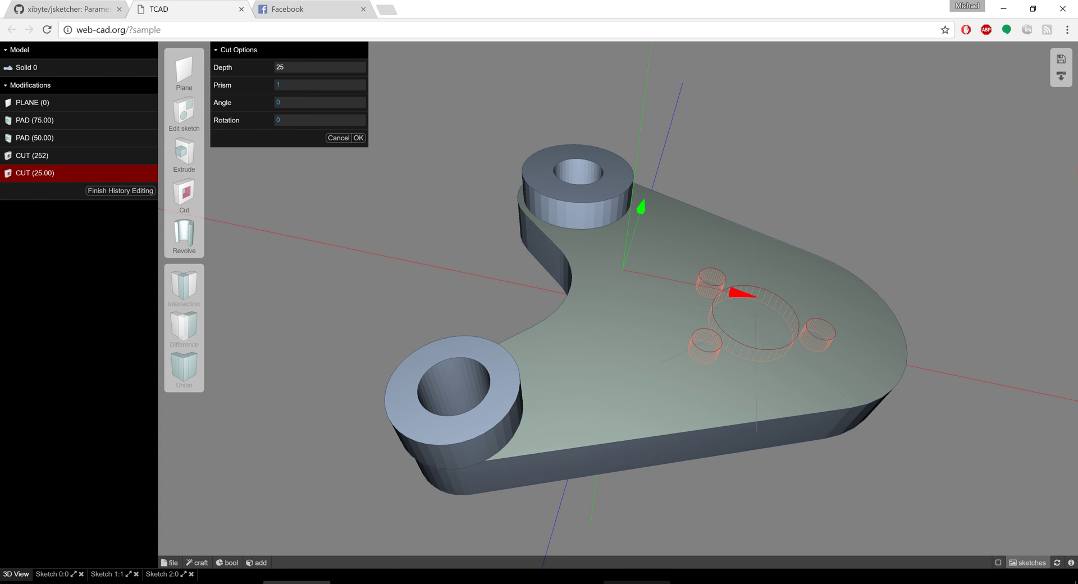
pyautogui.click(178, 111)
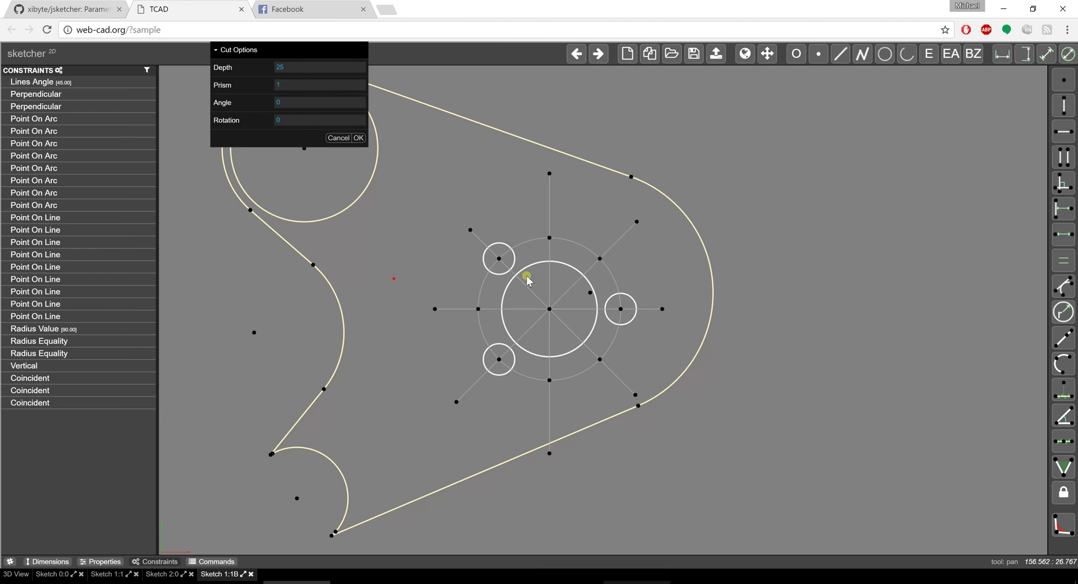
pyautogui.click(571, 288)
pyautogui.moveTo(568, 293); pyautogui.dragTo(561, 296)
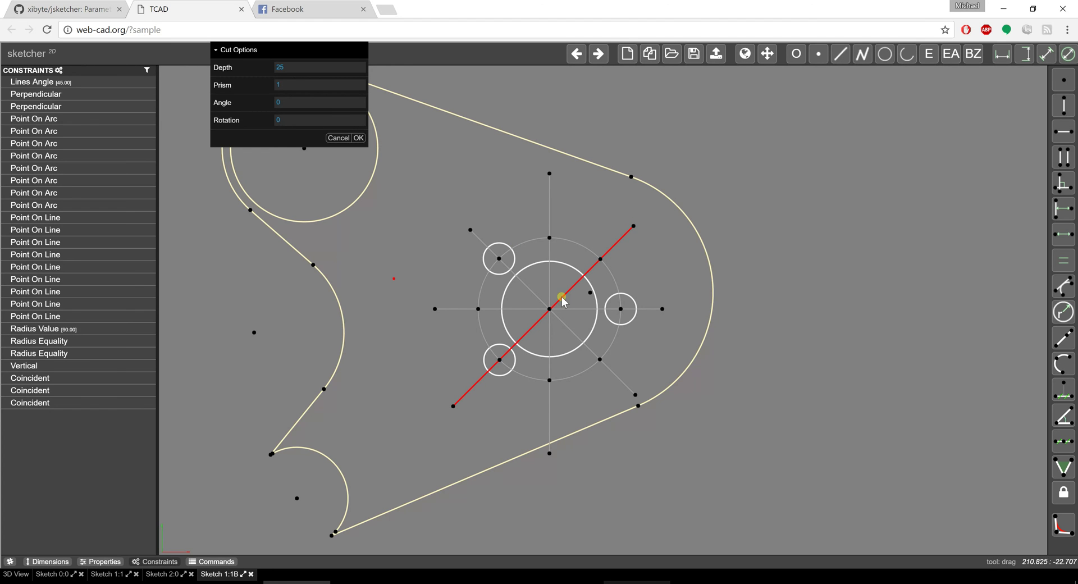